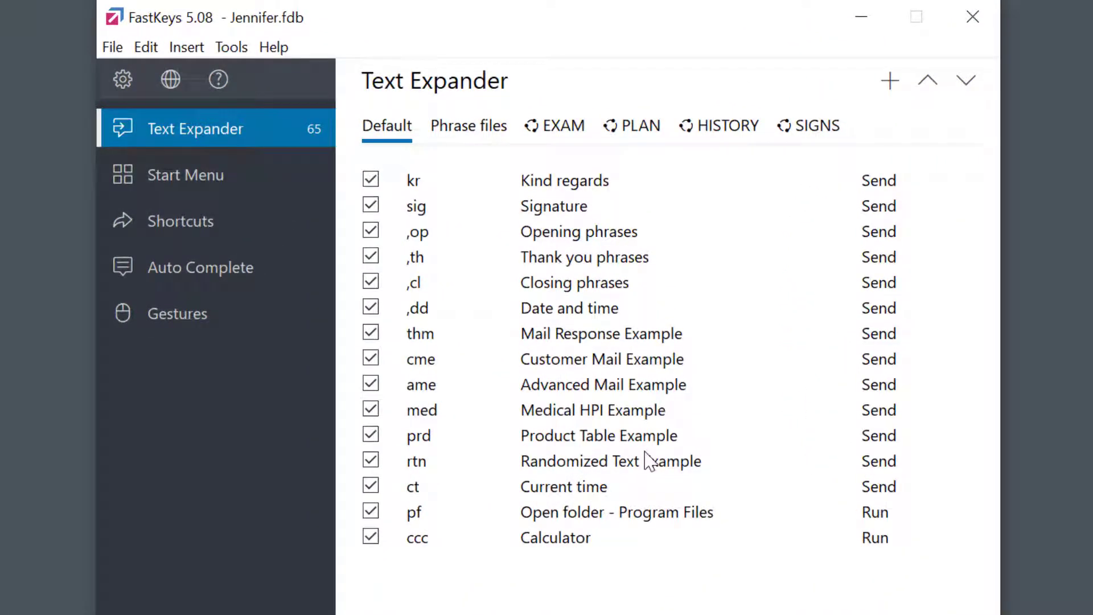
# Select the four phrases from Opening phrases through Date and time in the Text Expander list.
pyautogui.click(563, 131)
pyautogui.click(639, 135)
pyautogui.click(557, 237)
pyautogui.keyDown('shift'); pyautogui.click(558, 308); pyautogui.keyUp('shift')
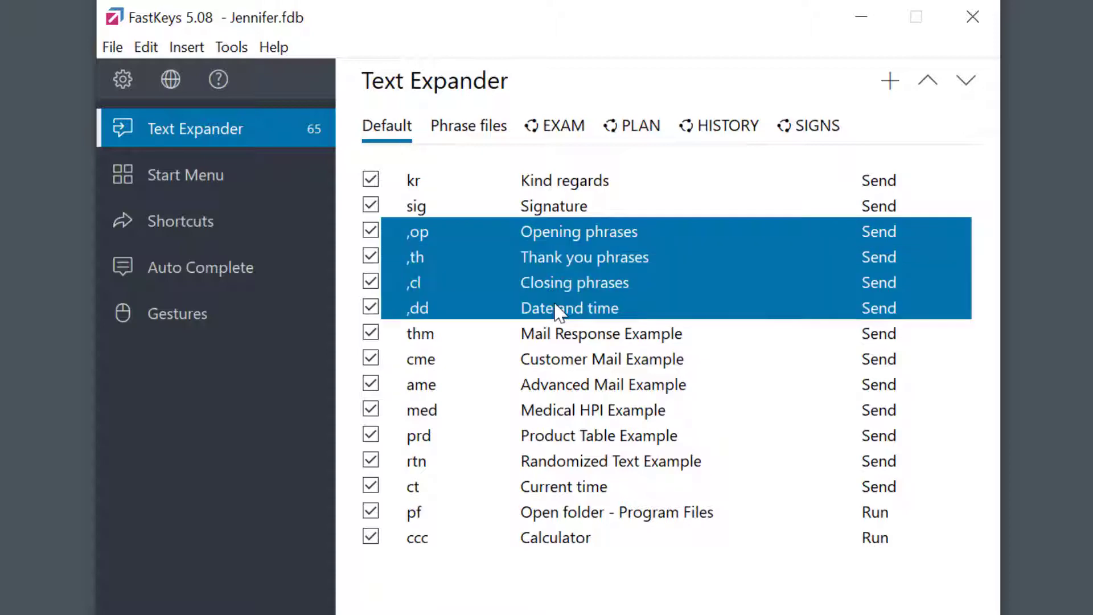
pyautogui.rightClick(559, 257)
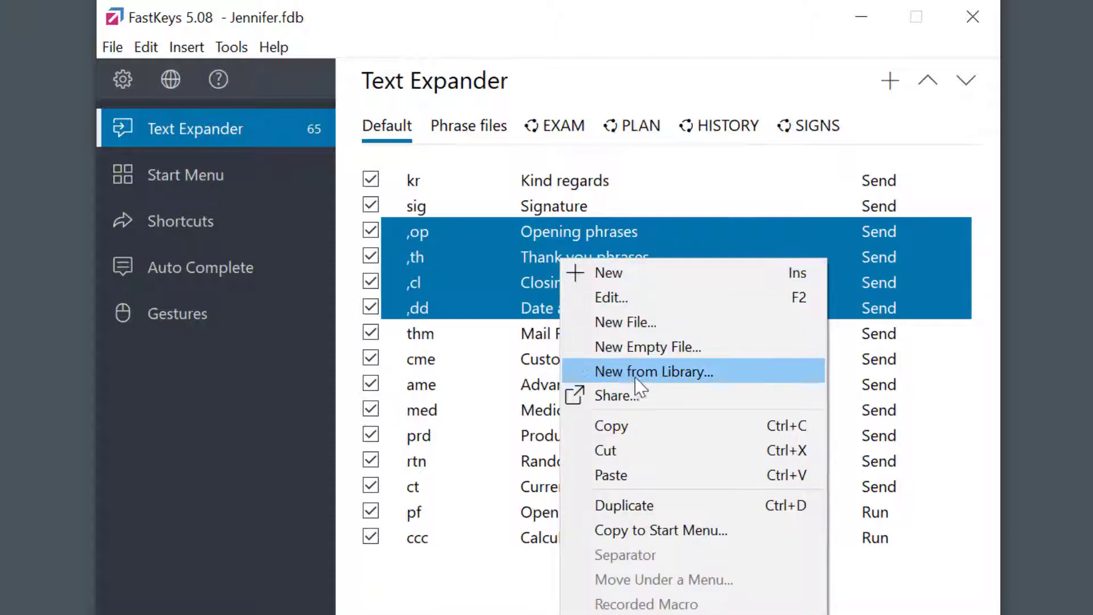
# Share the four selected phrases into a new shared tab named NEW.
pyautogui.click(644, 397)
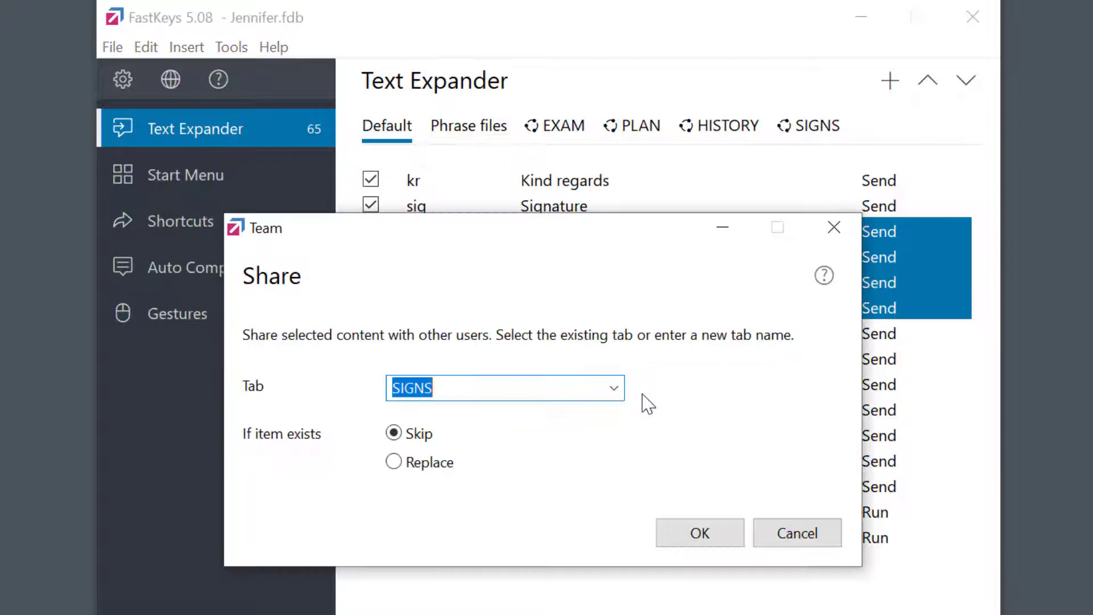
pyautogui.click(613, 393)
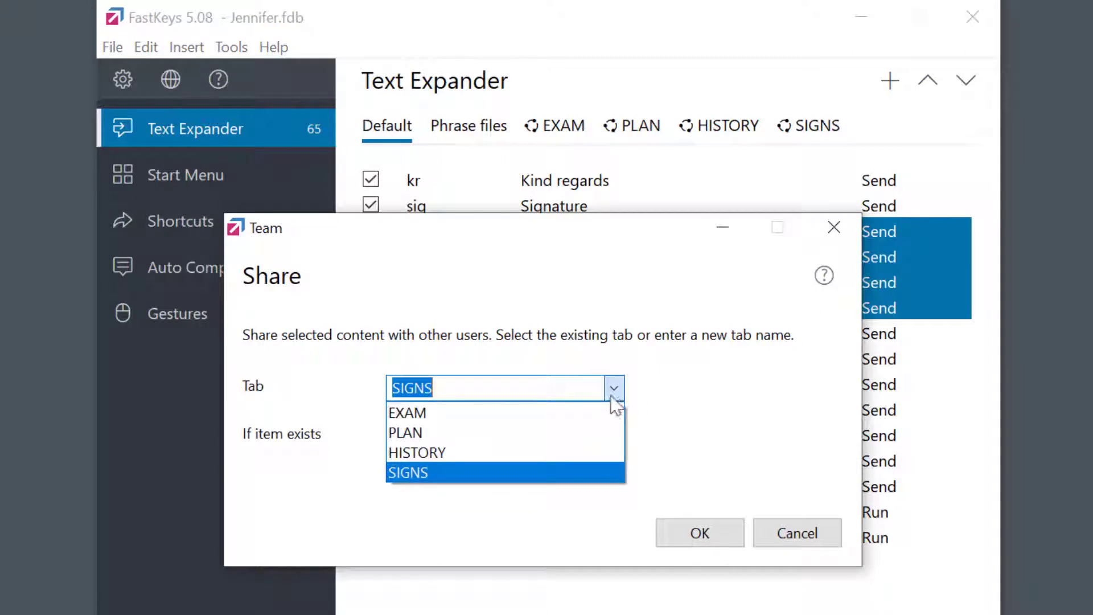
pyautogui.click(607, 412)
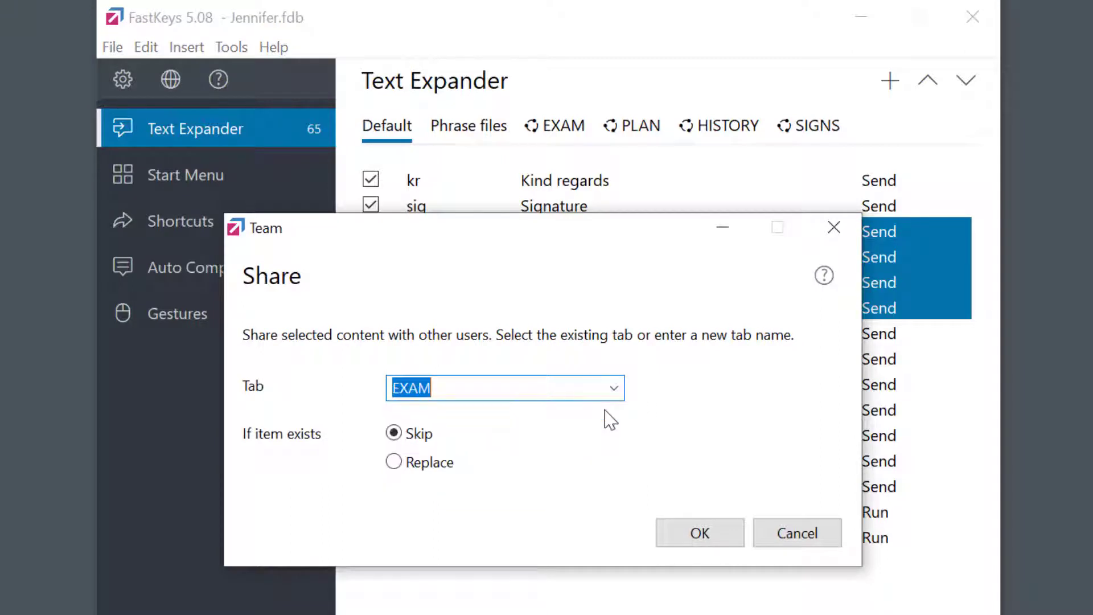
pyautogui.moveTo(471, 387); pyautogui.dragTo(356, 381)
pyautogui.write('N')
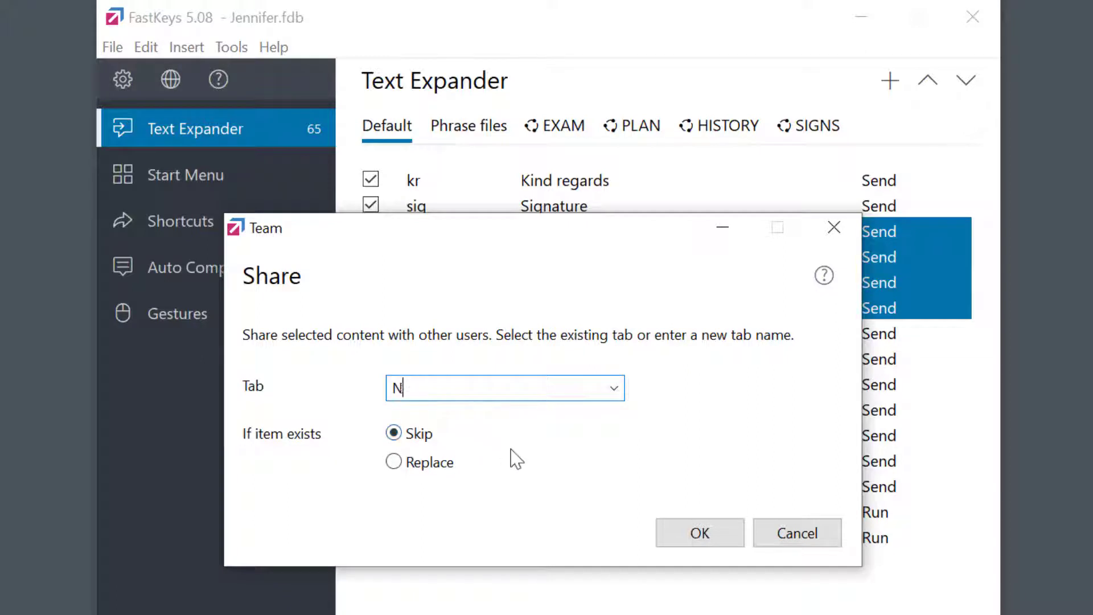
pyautogui.write('EW')
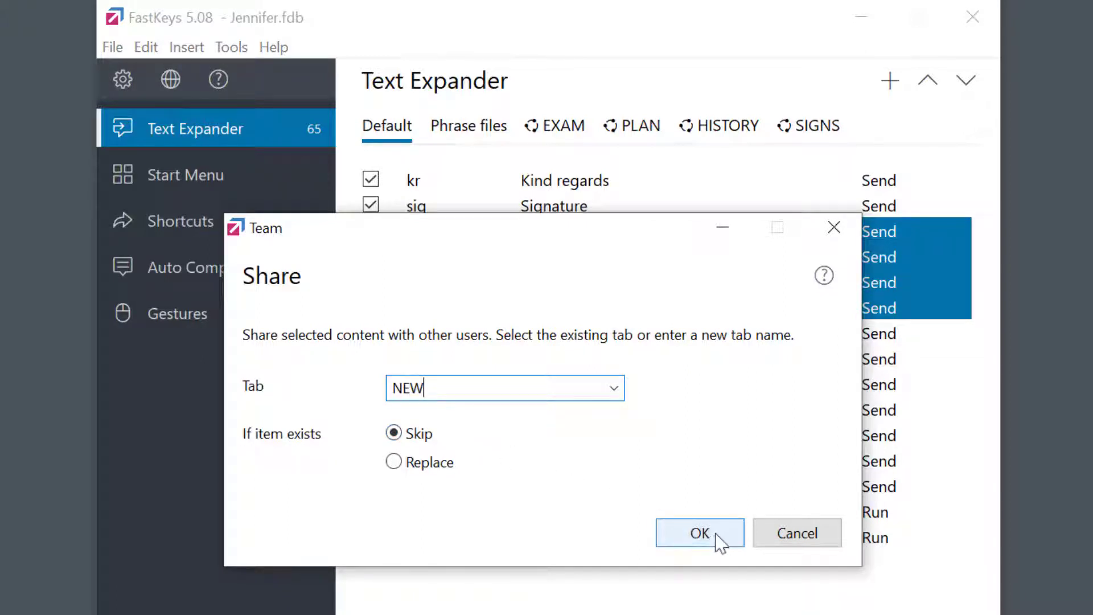
pyautogui.click(719, 542)
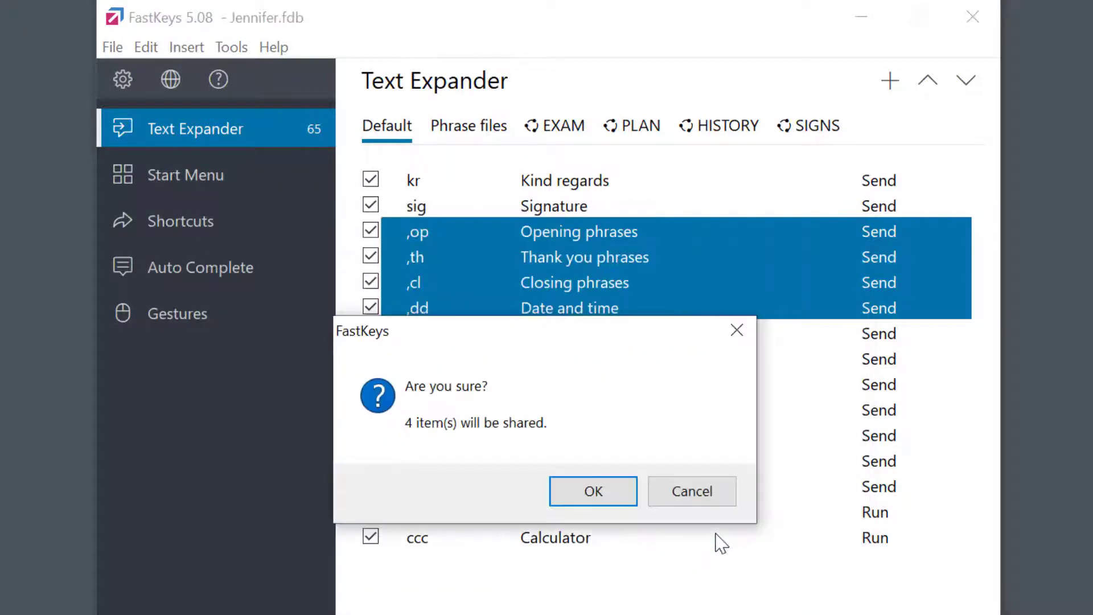
pyautogui.click(602, 489)
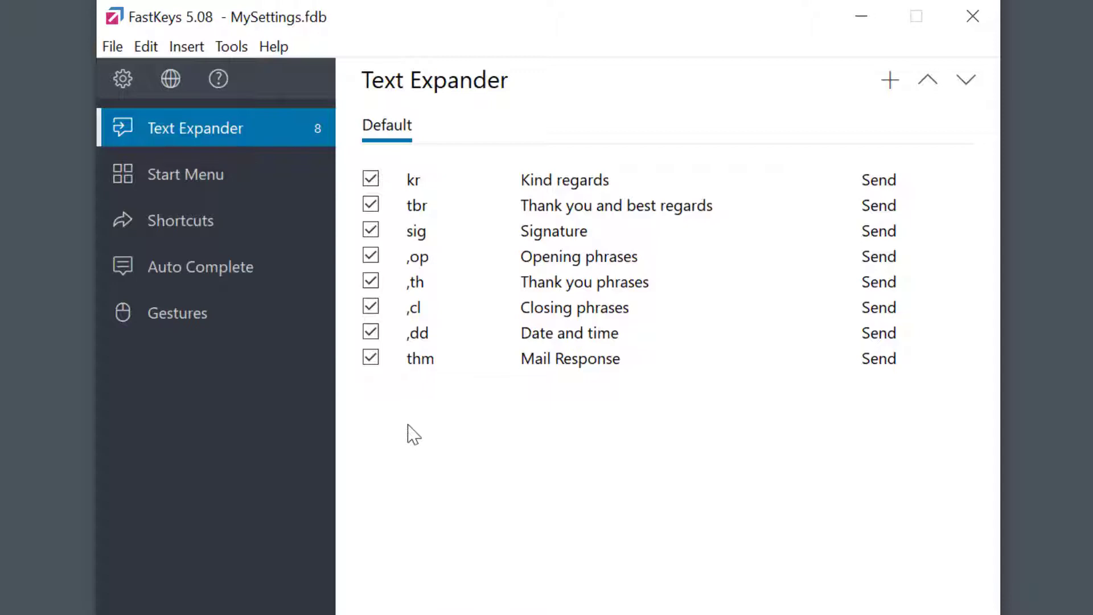
# Open the Common.fdb data file and view the eight #-phrases in its PLAN tab.
pyautogui.click(114, 49)
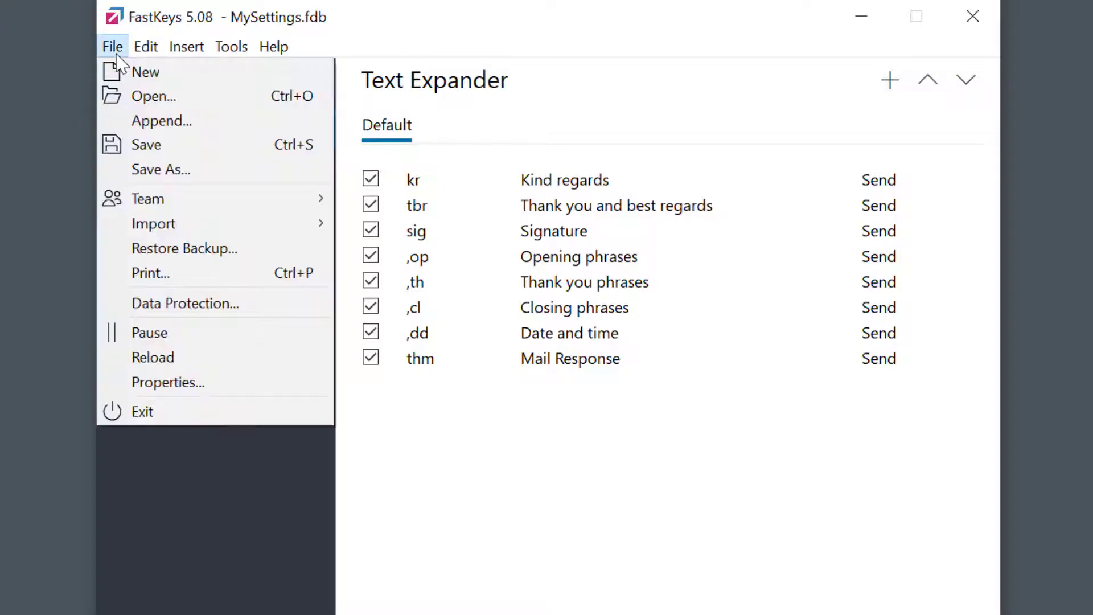
pyautogui.click(169, 96)
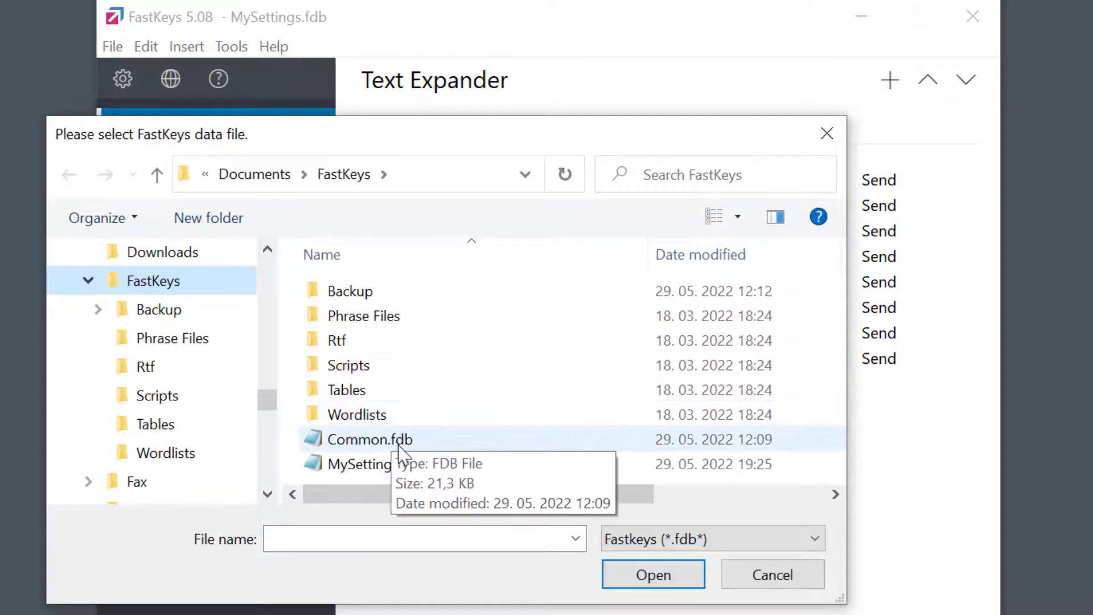
pyautogui.click(402, 453)
pyautogui.doubleClick(400, 447)
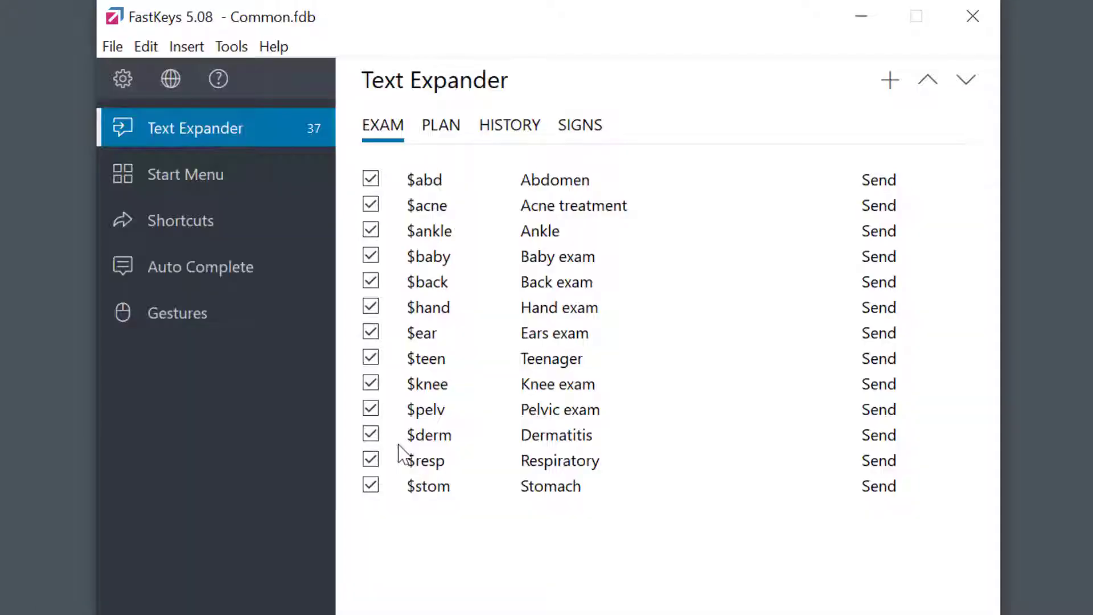
pyautogui.click(442, 136)
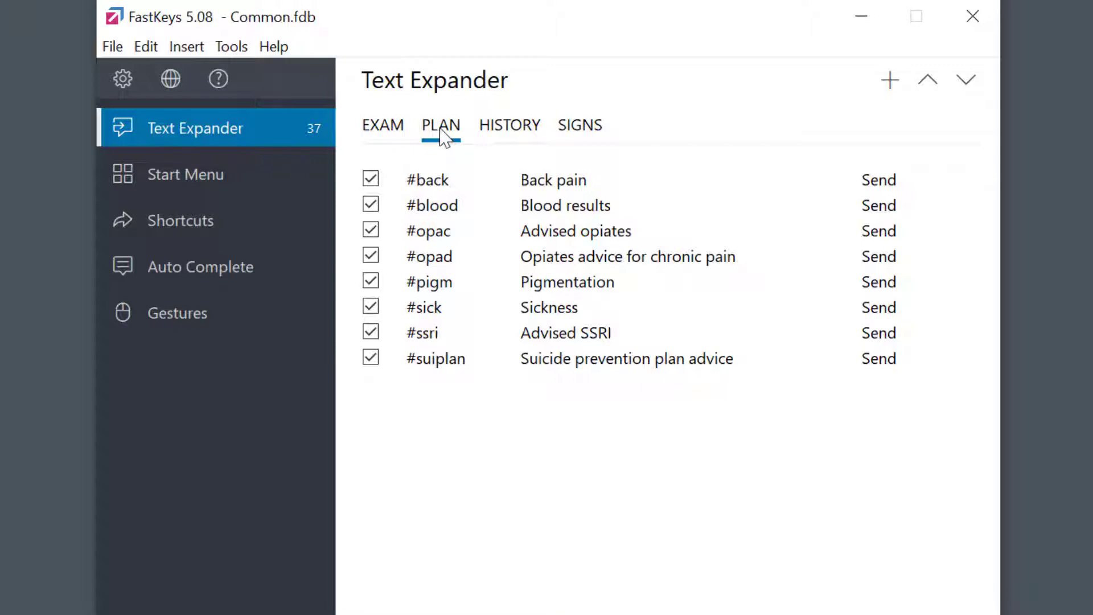
# Start a team export with D:\Common\Team Settings.fdb as the destination file.
pyautogui.click(114, 48)
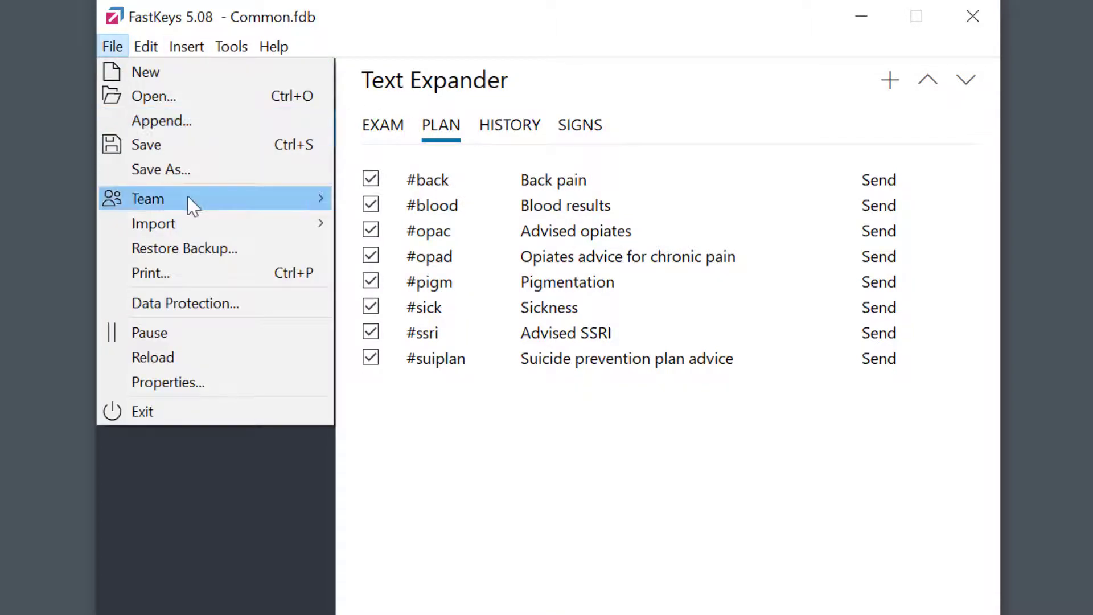
pyautogui.moveTo(193, 206)
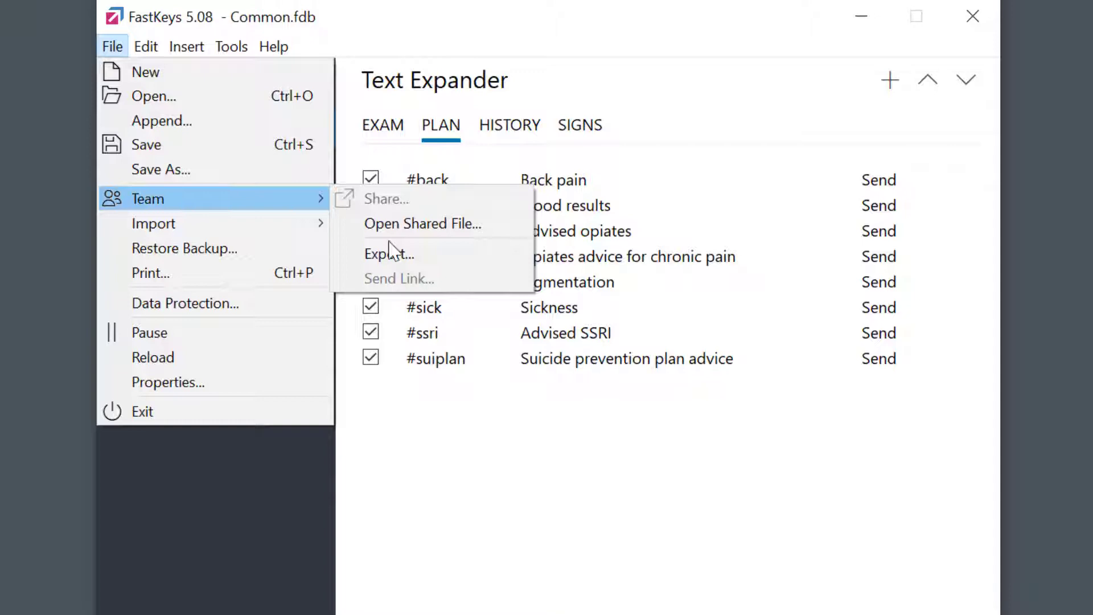
pyautogui.click(425, 256)
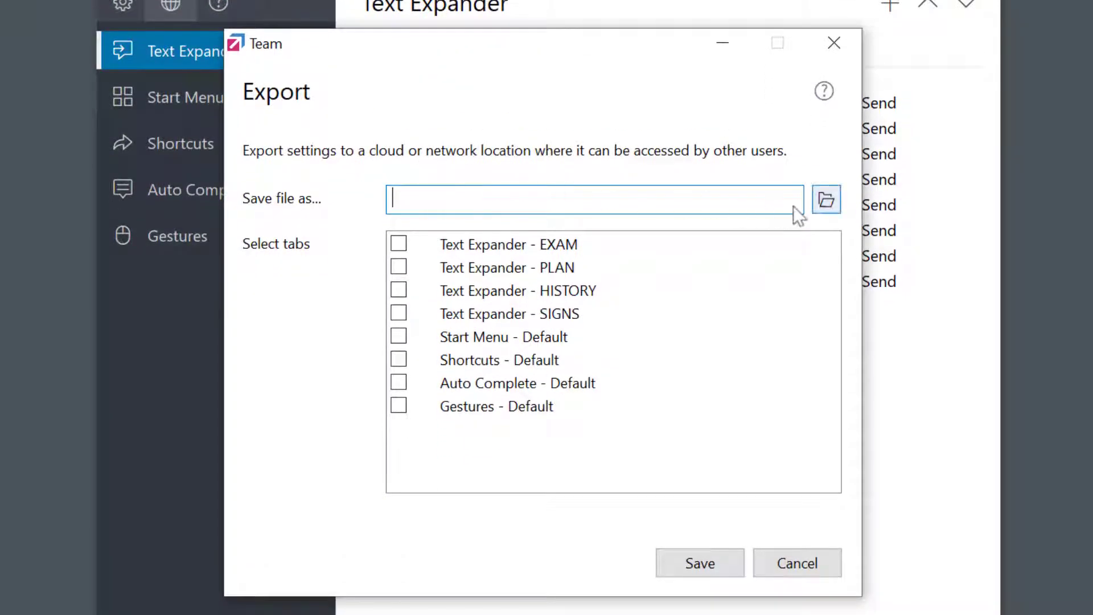
pyautogui.click(824, 208)
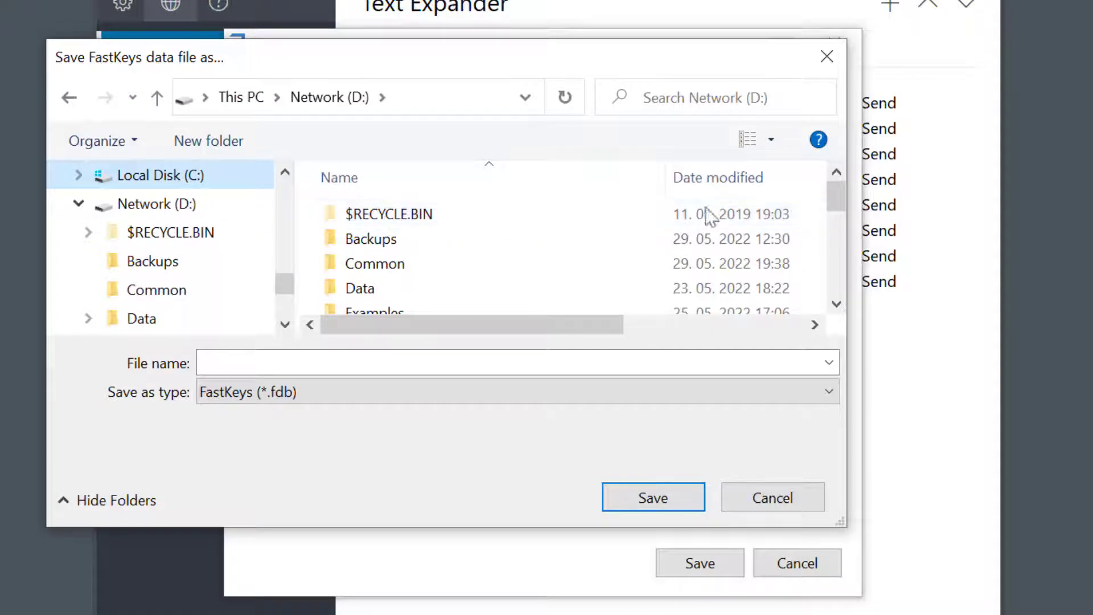
pyautogui.click(175, 206)
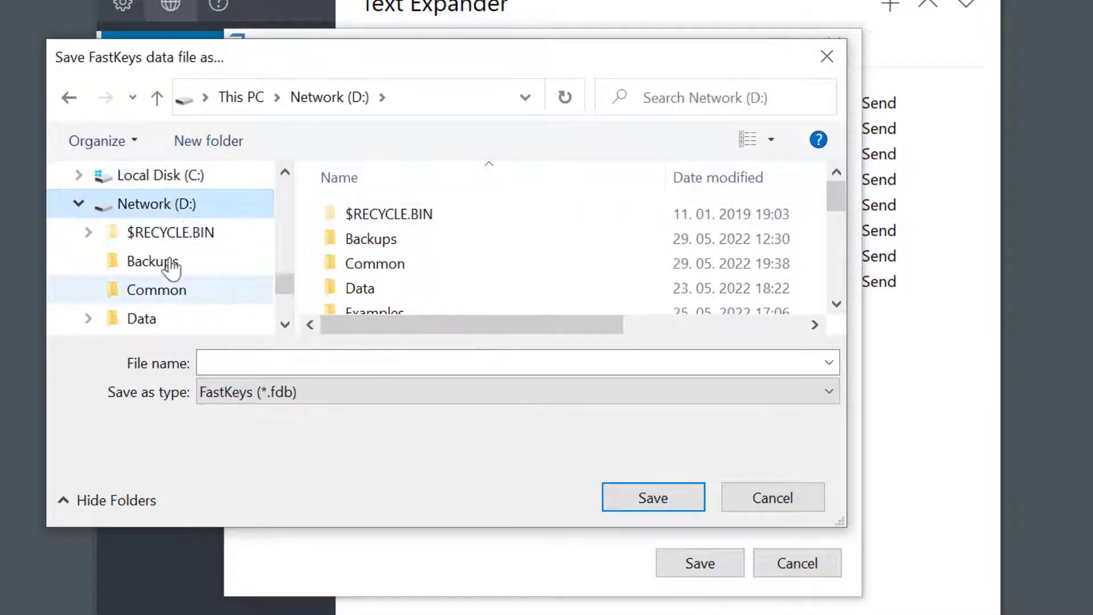
pyautogui.click(169, 292)
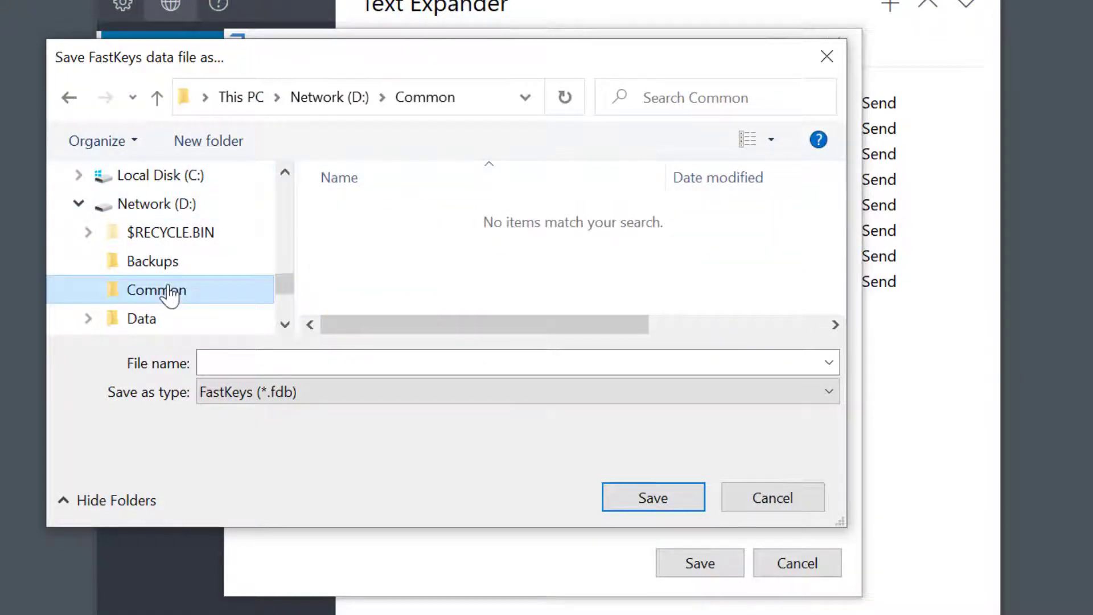
pyautogui.click(239, 364)
pyautogui.write('Team Settings')
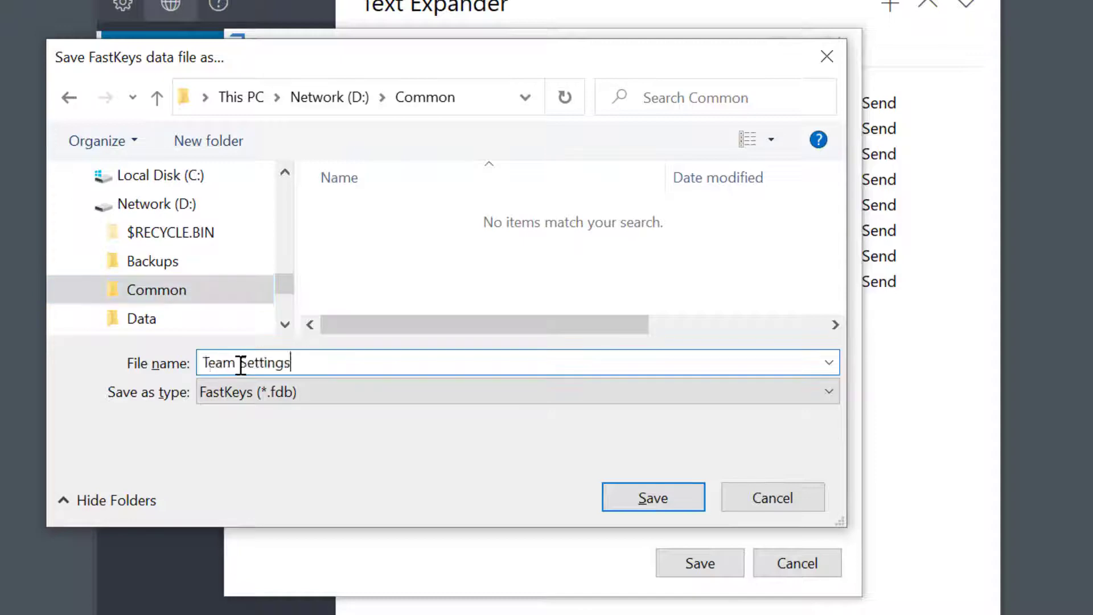
pyautogui.click(652, 499)
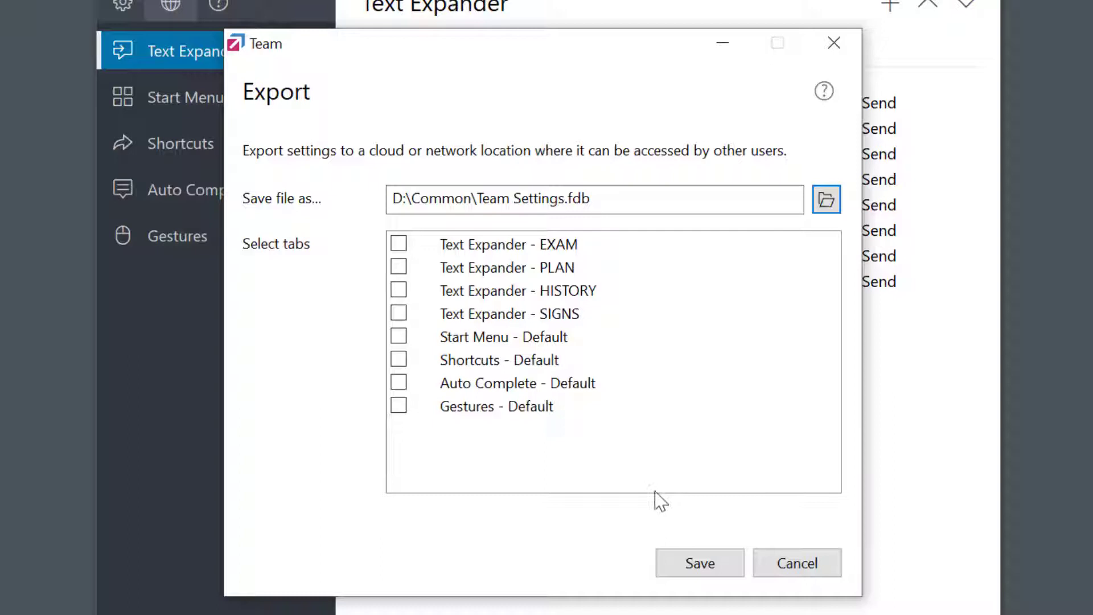
# Include the EXAM, PLAN, HISTORY and SIGNS phrase tabs and save the export.
pyautogui.click(398, 245)
pyautogui.click(398, 267)
pyautogui.click(399, 290)
pyautogui.click(399, 314)
pyautogui.click(714, 572)
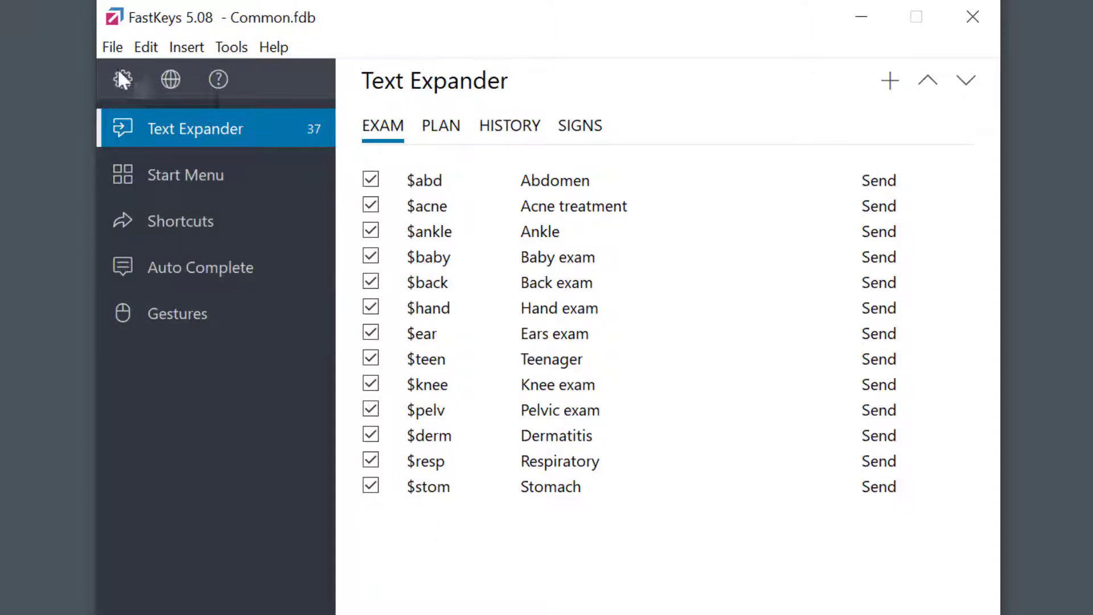
# Reopen MySettings.fdb to return to its eight Default phrases, kr to thm.
pyautogui.click(105, 48)
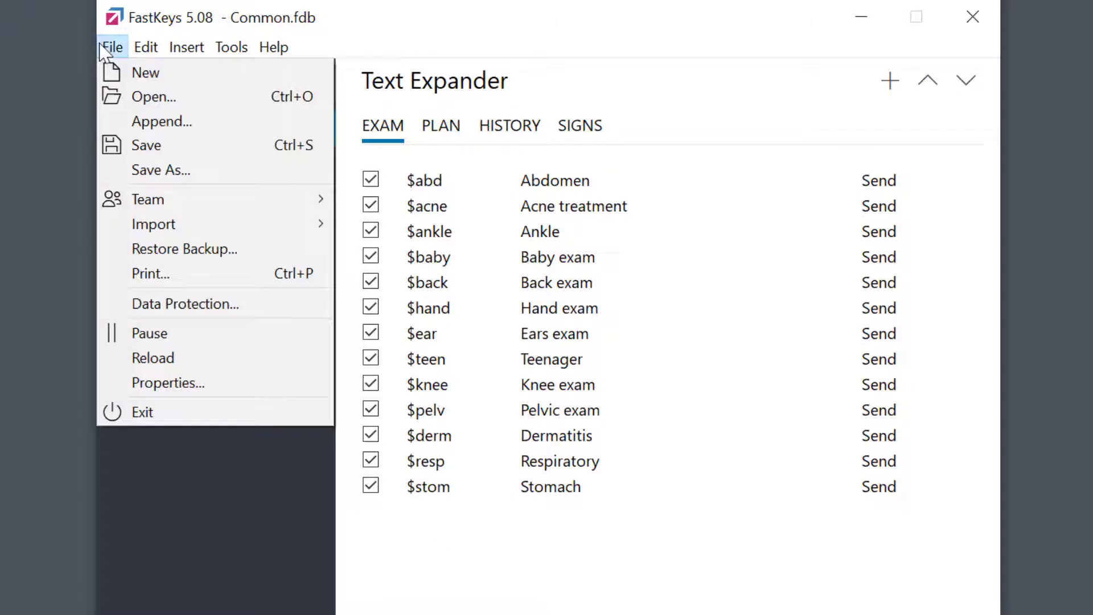
pyautogui.click(147, 97)
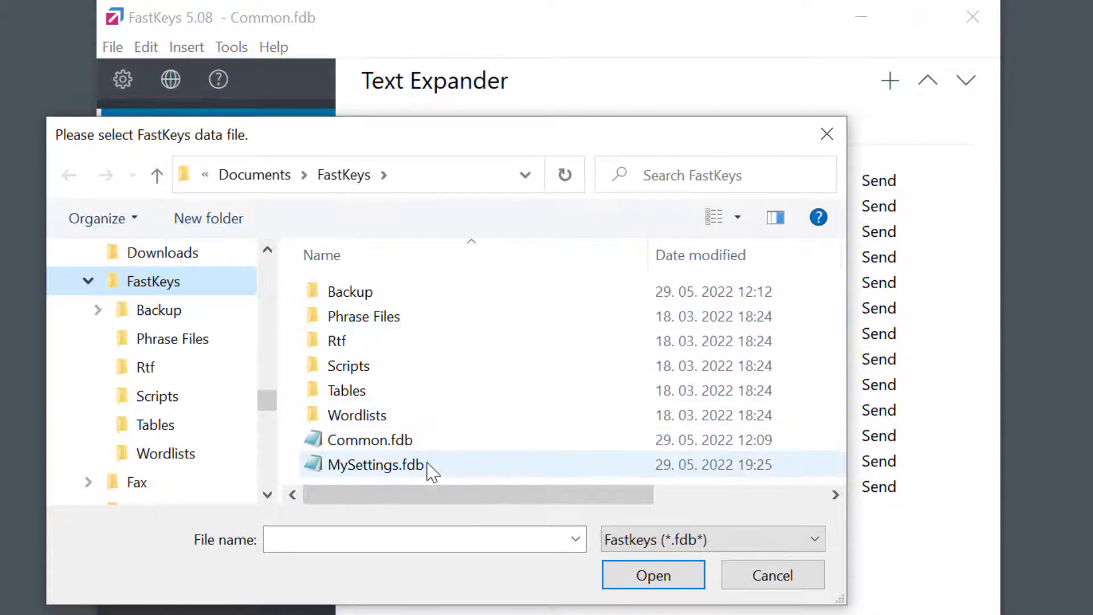
pyautogui.doubleClick(376, 464)
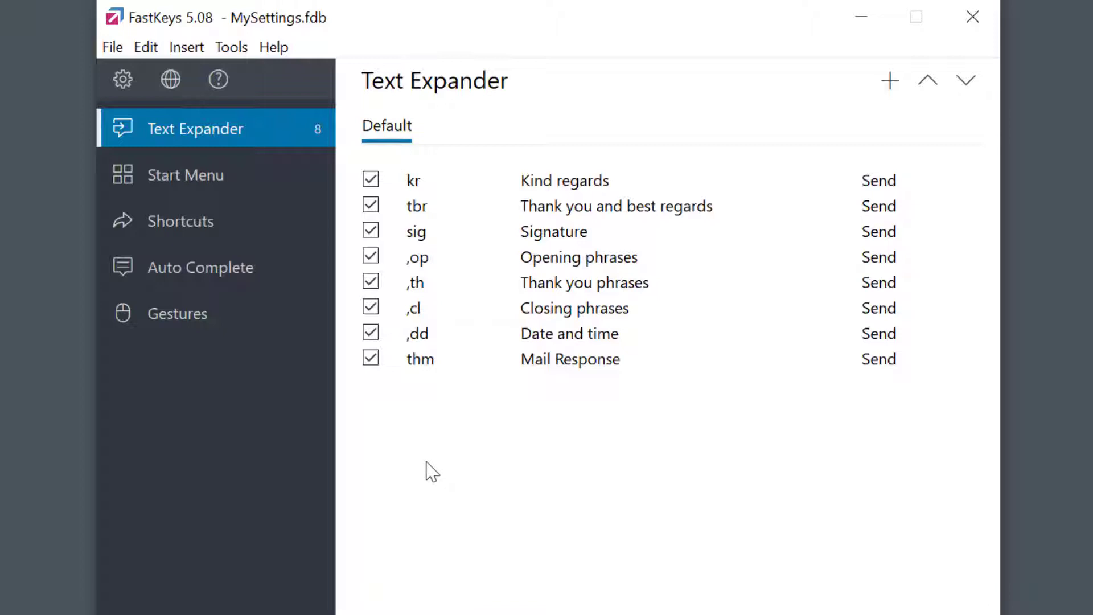
# Link D:\Common\Team Settings.fdb as the shared file, adding the EXAM, PLAN, HISTORY and SIGNS tabs.
pyautogui.click(112, 48)
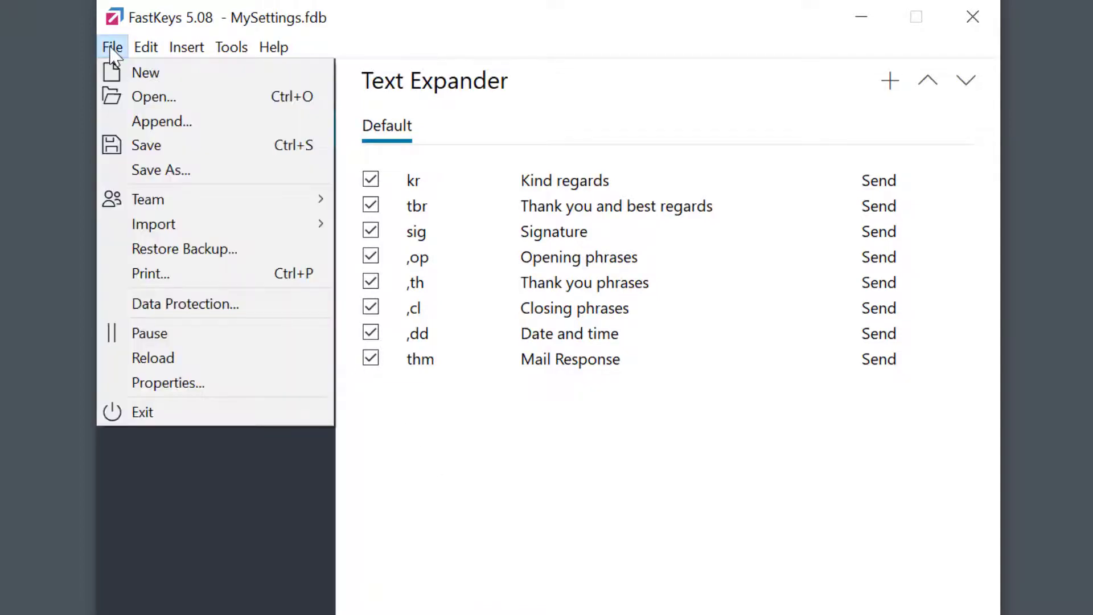
pyautogui.moveTo(200, 199)
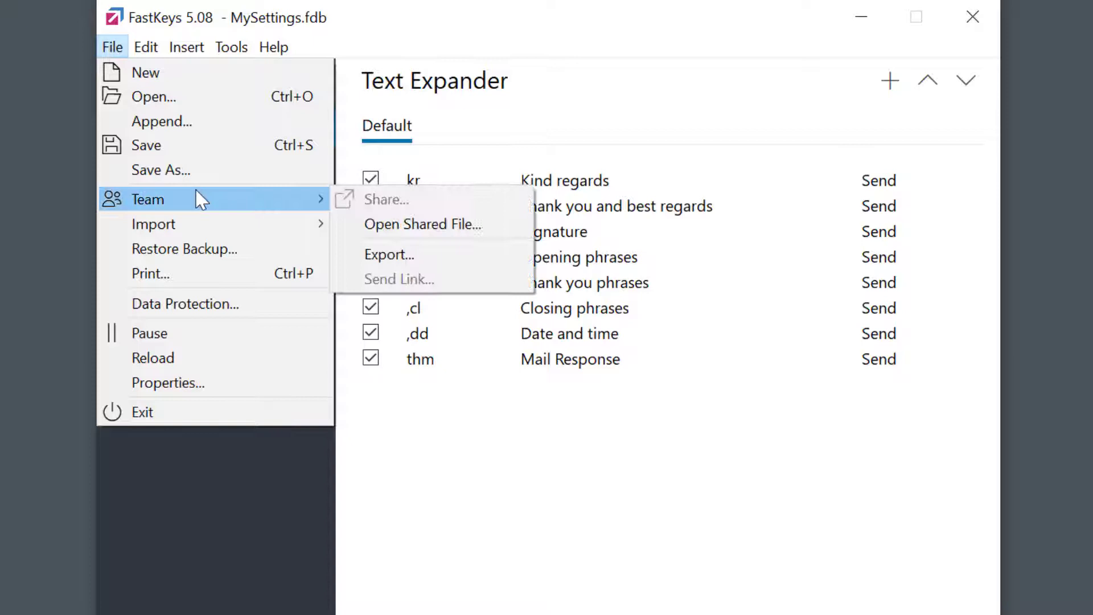
pyautogui.click(449, 241)
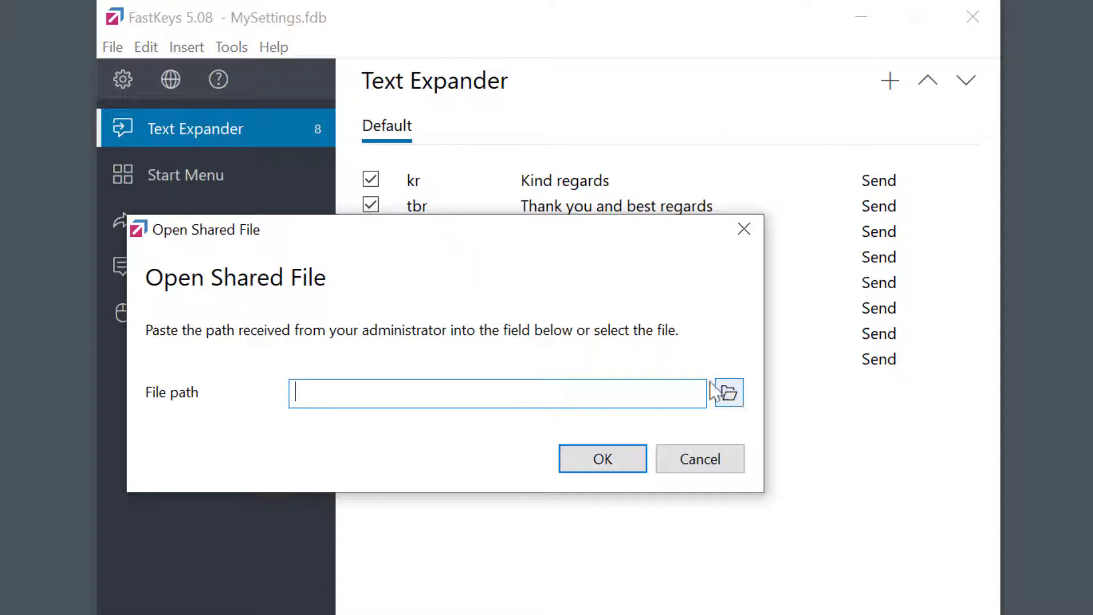
pyautogui.click(729, 393)
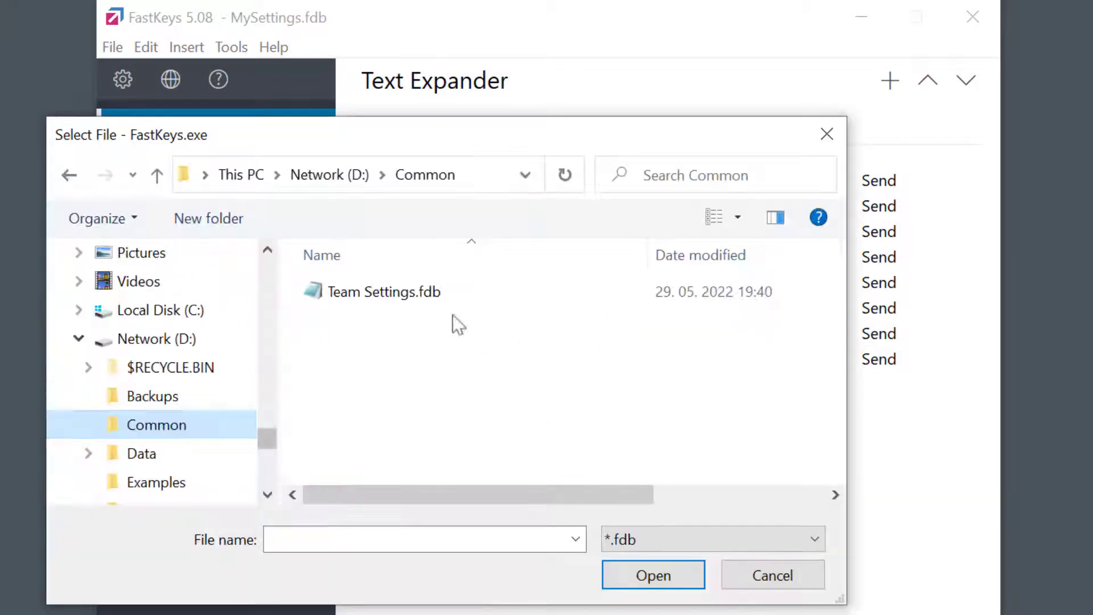
pyautogui.doubleClick(393, 306)
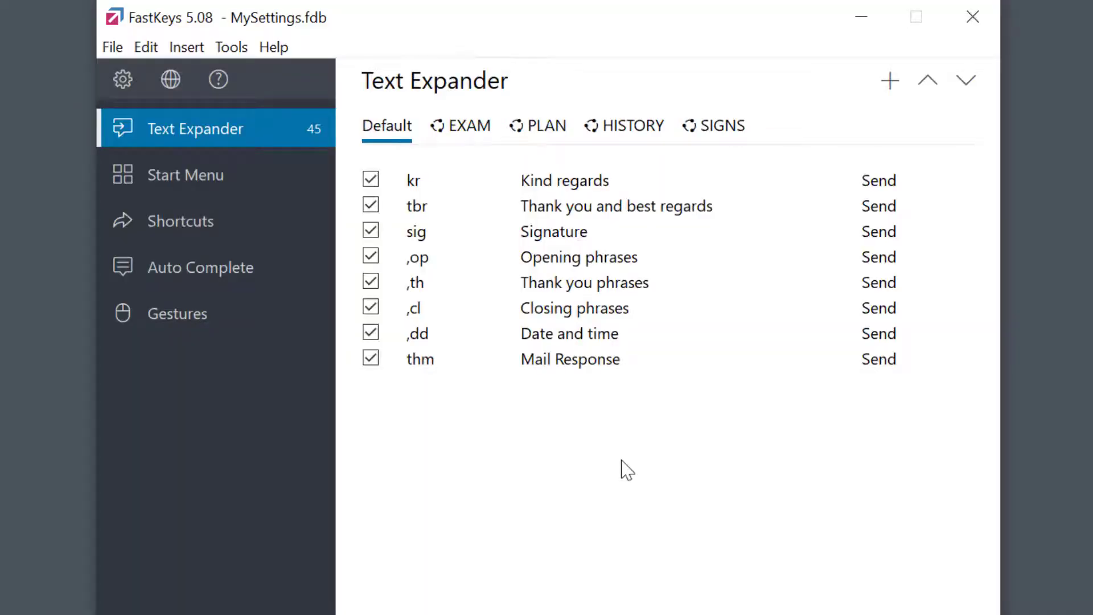
# Review the shared EXAM phrases, then the eight PLAN phrases from #back to #suiplan.
pyautogui.click(473, 139)
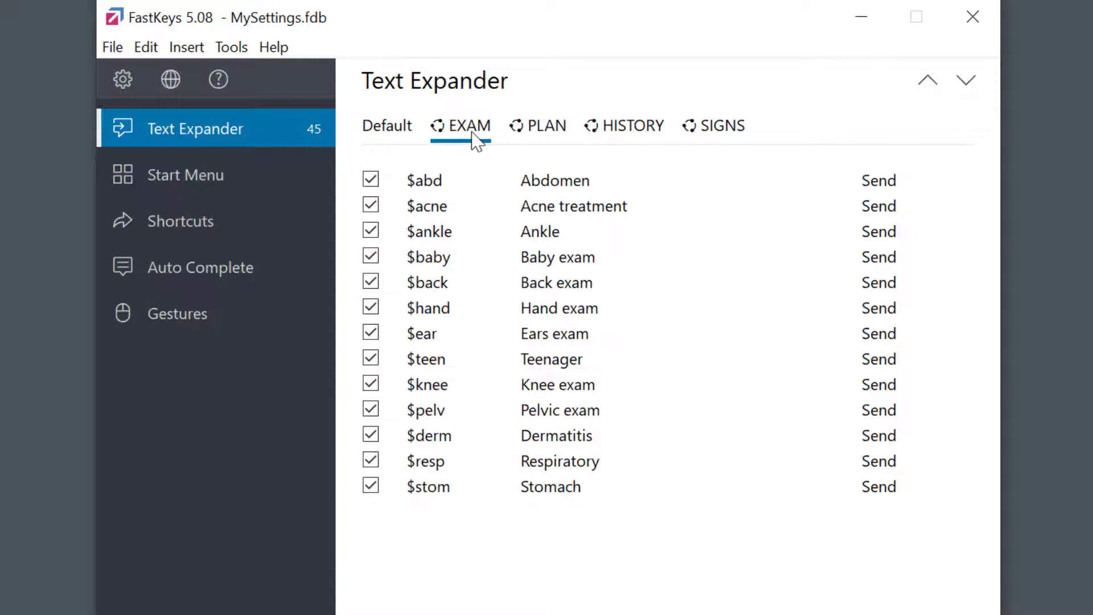
pyautogui.click(545, 135)
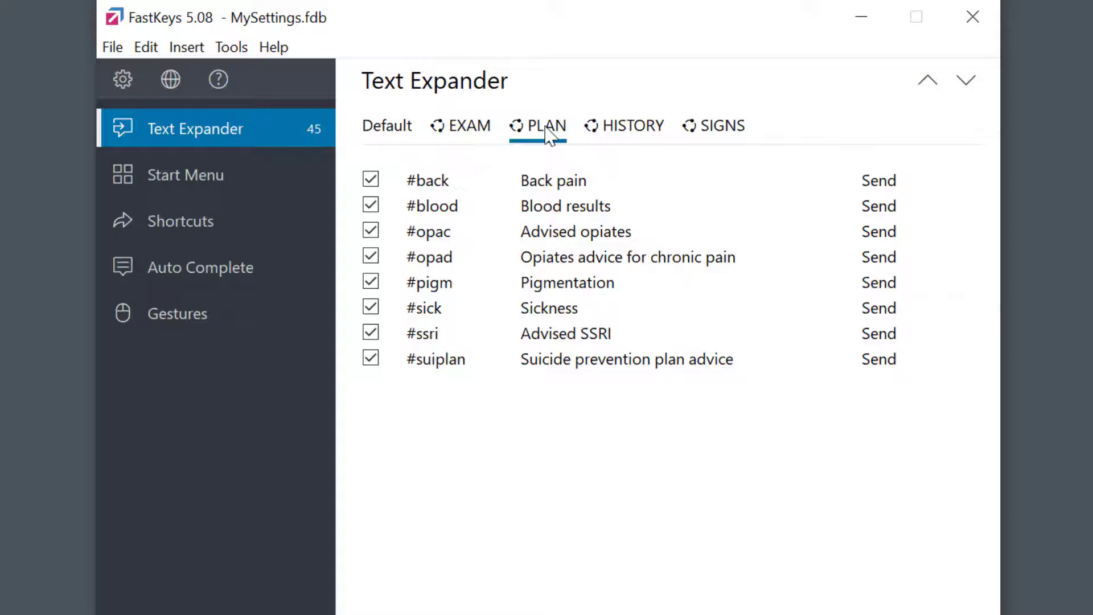
# In Preferences > Team, check the D:\Common\Team Settings.fdb path and edit the shared file.
pyautogui.click(123, 79)
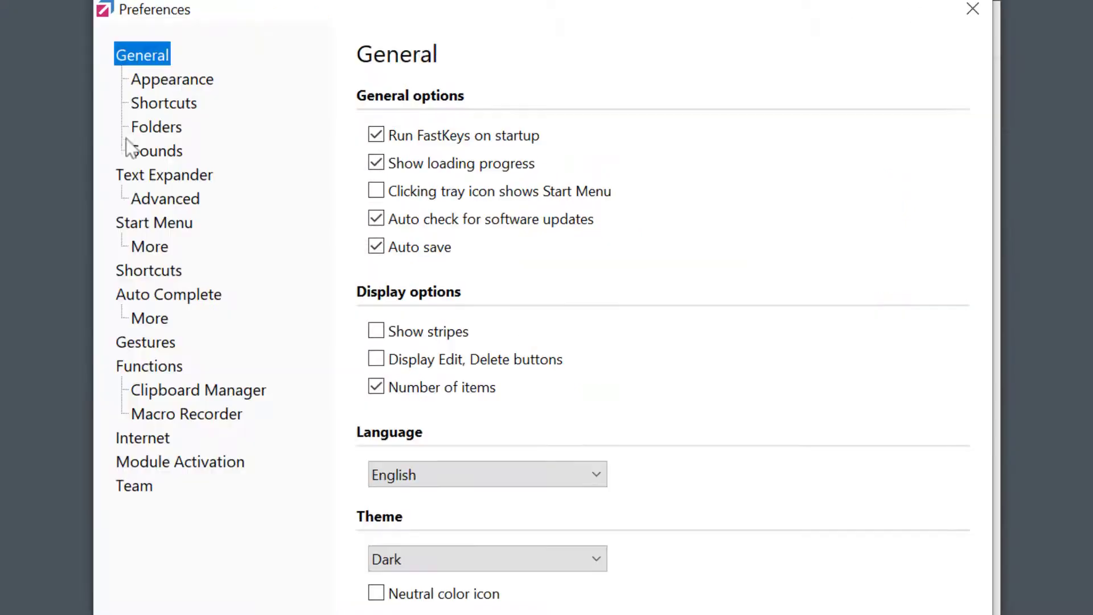
pyautogui.click(135, 493)
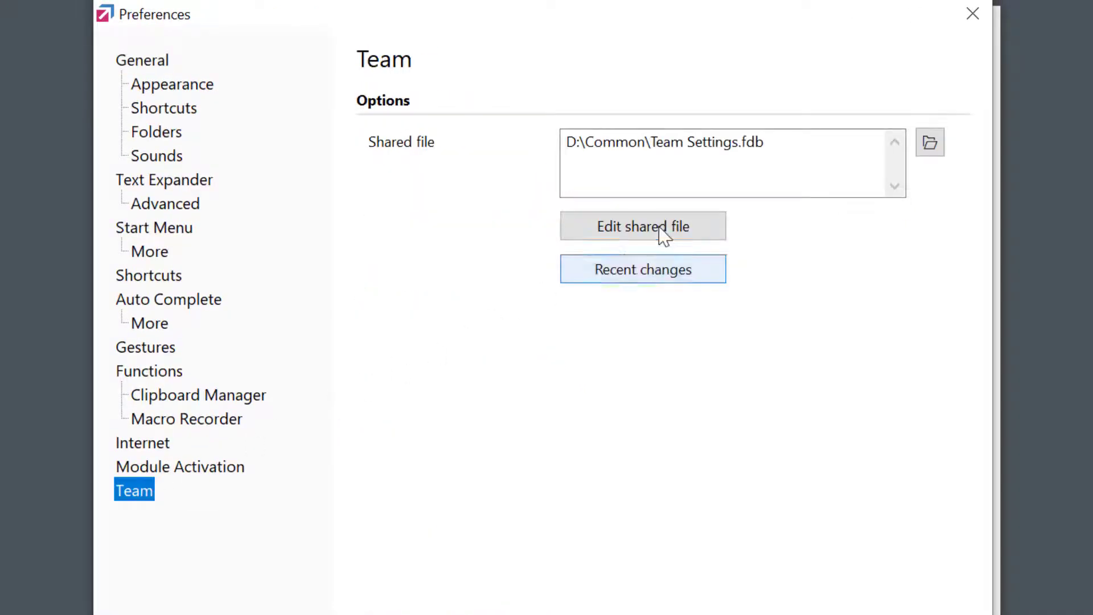
pyautogui.click(665, 235)
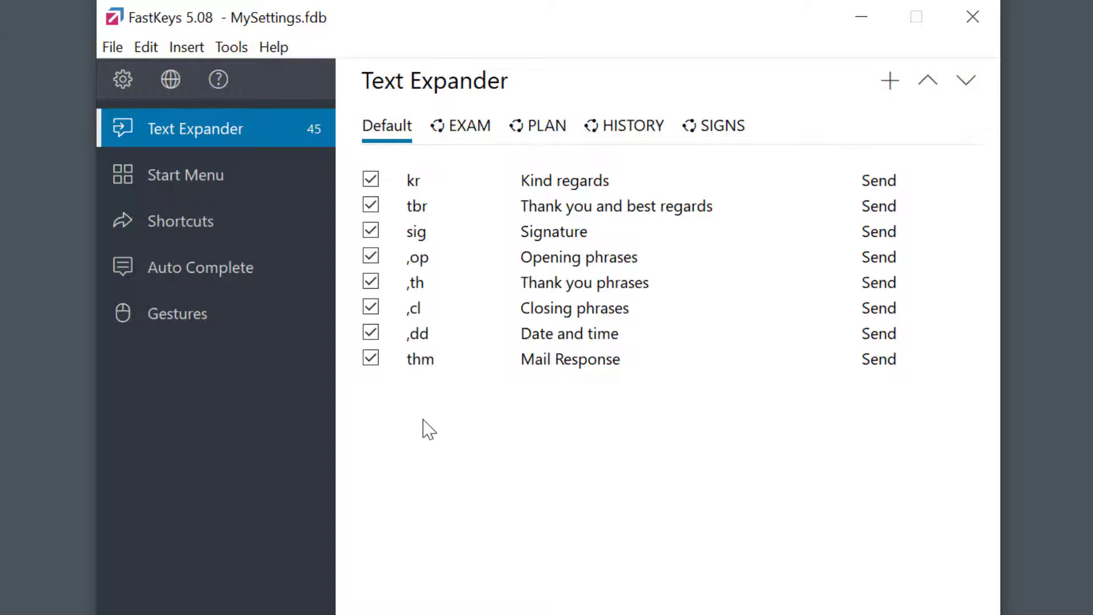
# Use Team > Send Link to create a FastKeys Shared File e-mail with the file link.
pyautogui.click(108, 49)
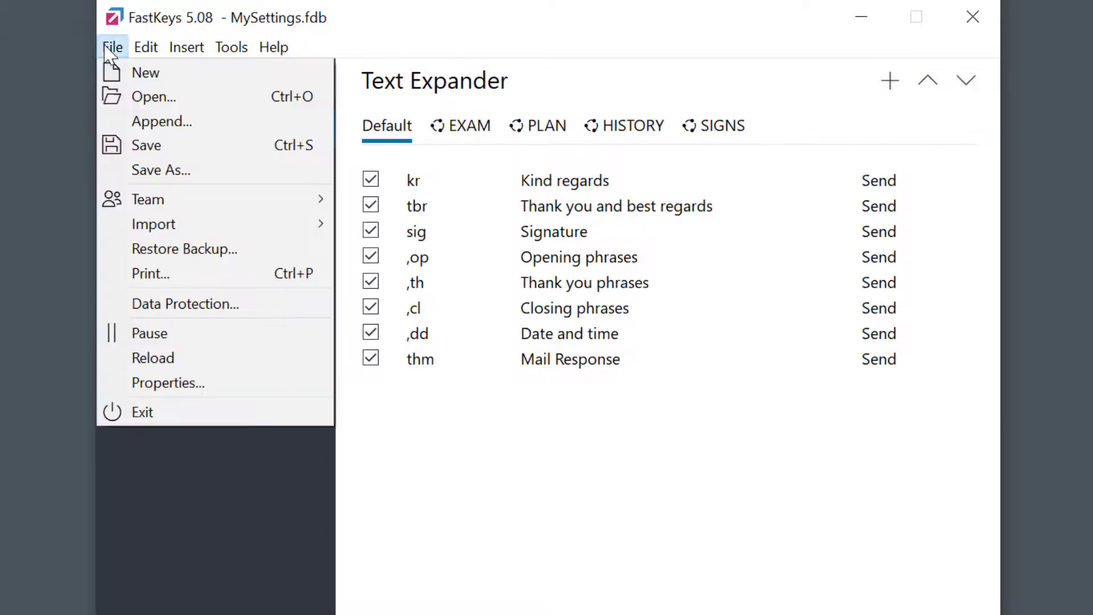
pyautogui.moveTo(193, 202)
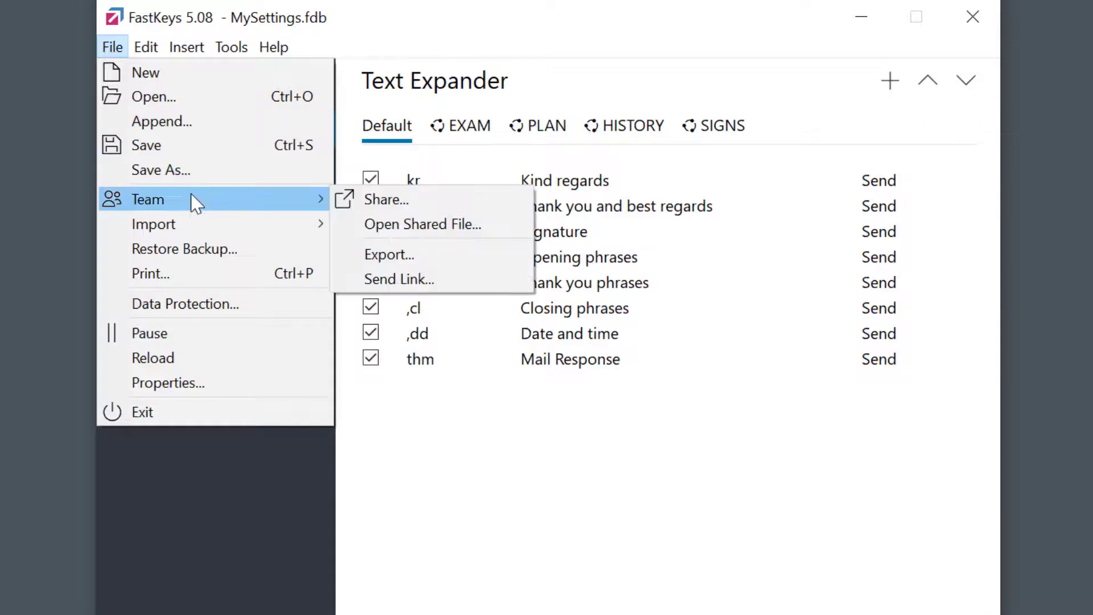
pyautogui.click(433, 275)
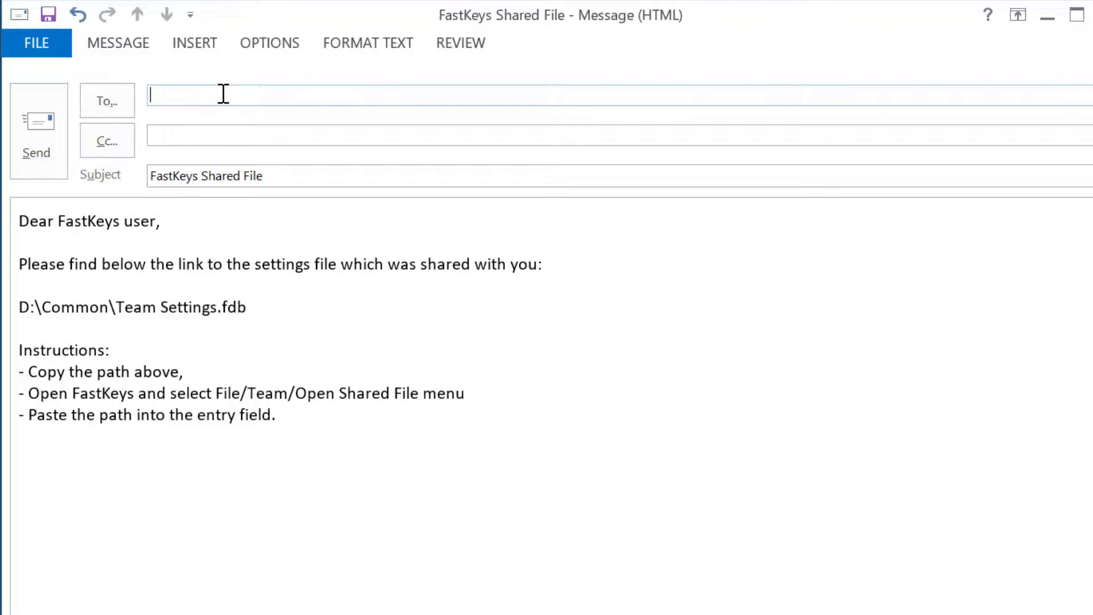
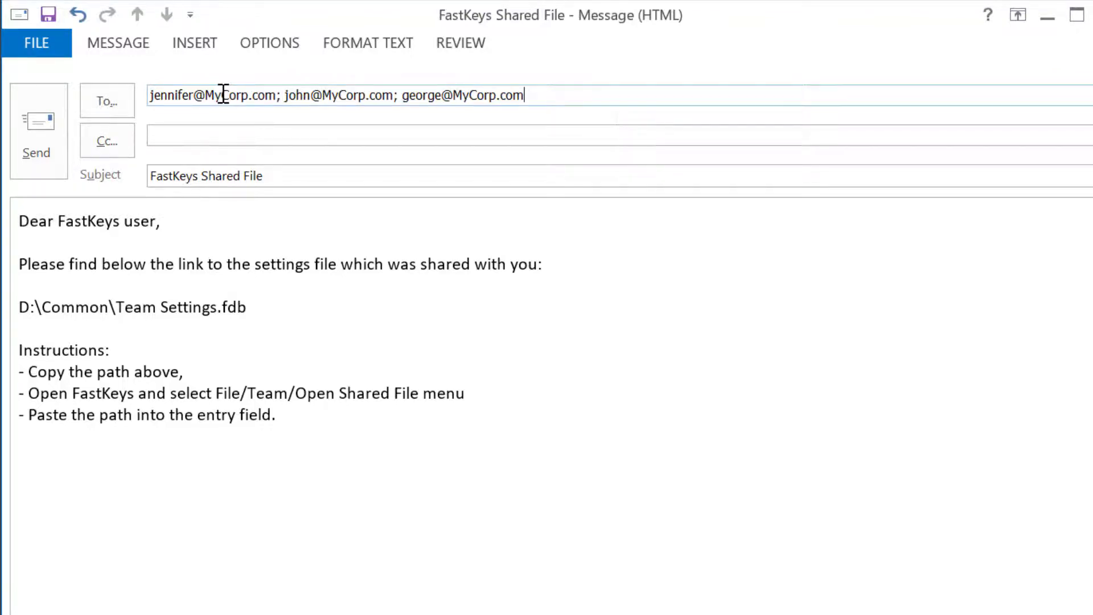
# Address the e-mail to three colleagues and add 'Let me know if you need any support.'.
pyautogui.click(325, 420)
pyautogui.press('Return')
pyautogui.press('Return')
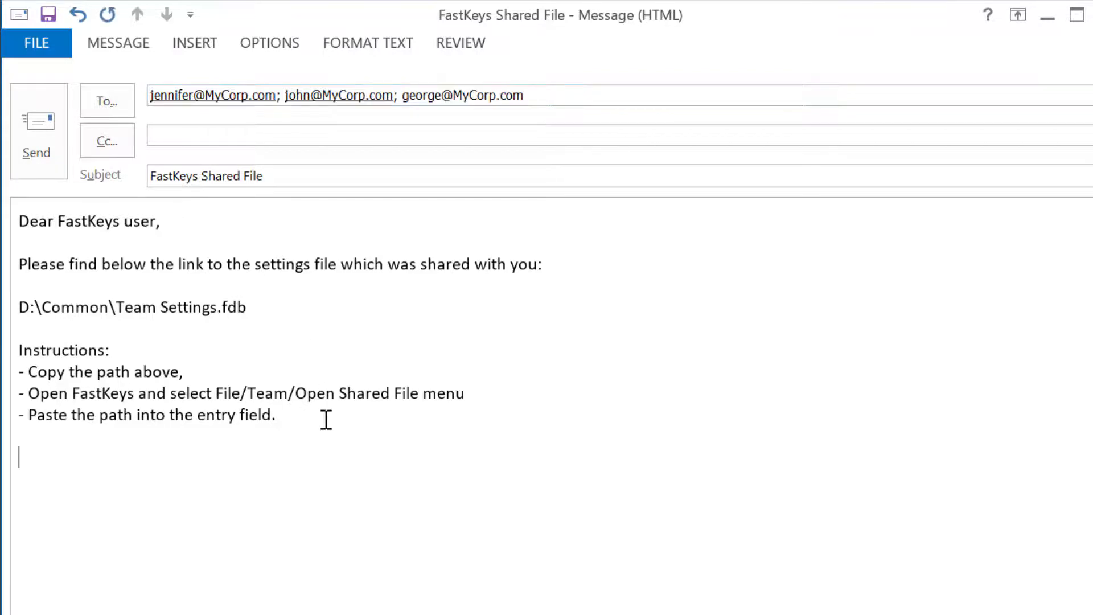
pyautogui.write('Let me know if you need any support.')
# Sign off with 'Cheers!' and the sender's name, then send the message.
pyautogui.press('Return')
pyautogui.write('Cheers!')
pyautogui.press('Return')
pyautogui.press('Return')
pyautogui.write('Milo')
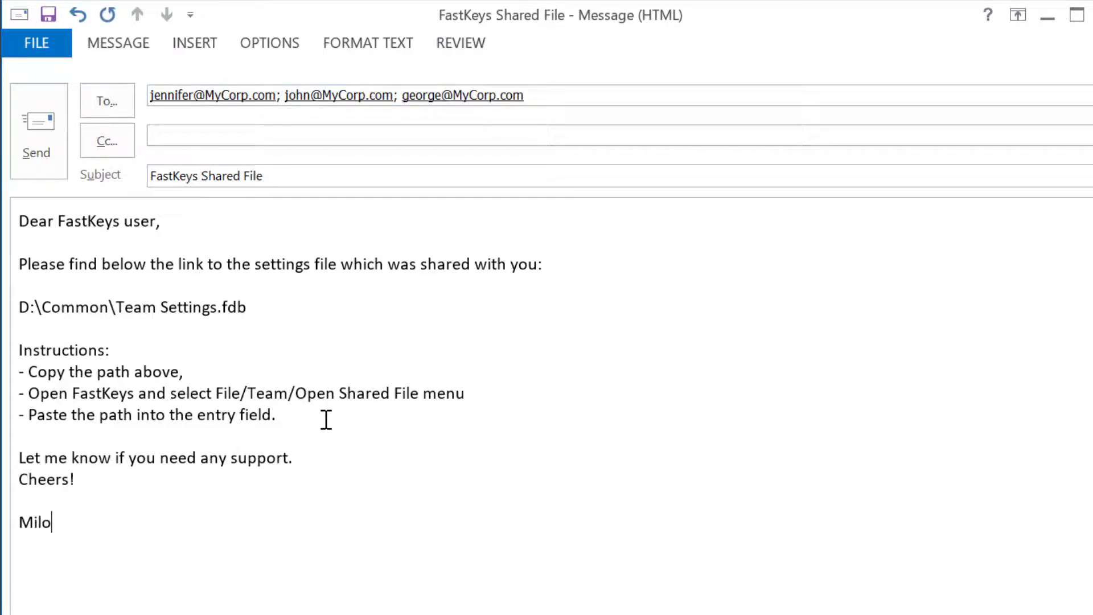
pyautogui.hotkey('alt', 's')
pyautogui.click(39, 121)
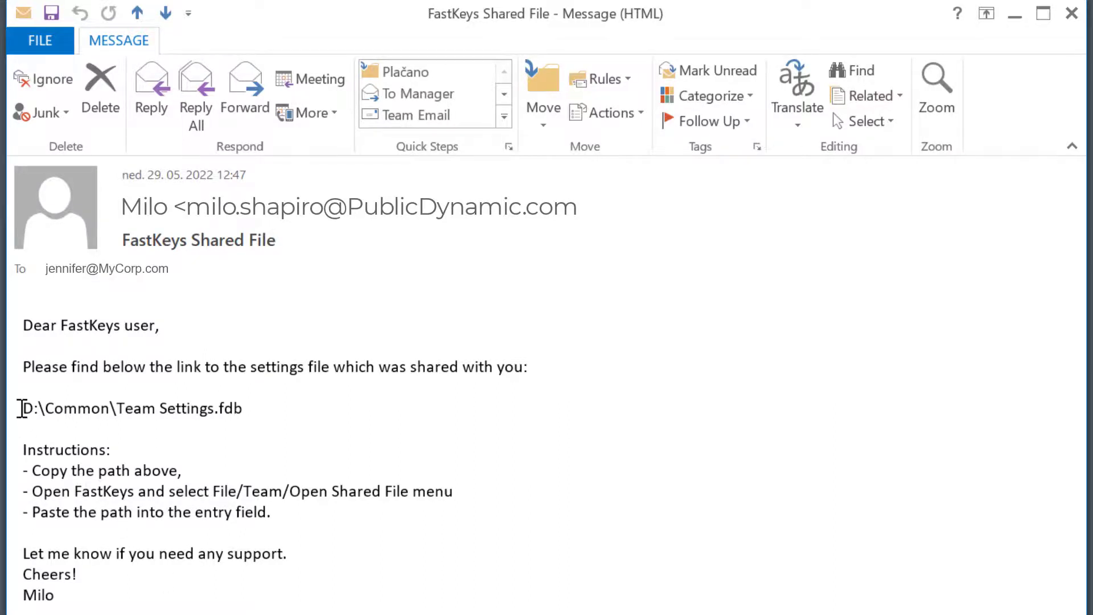
# Copy the D:\Common\Team Settings.fdb path from the received message and close it.
pyautogui.moveTo(23, 407); pyautogui.dragTo(246, 412)
pyautogui.hotkey('ctrl', 'c')
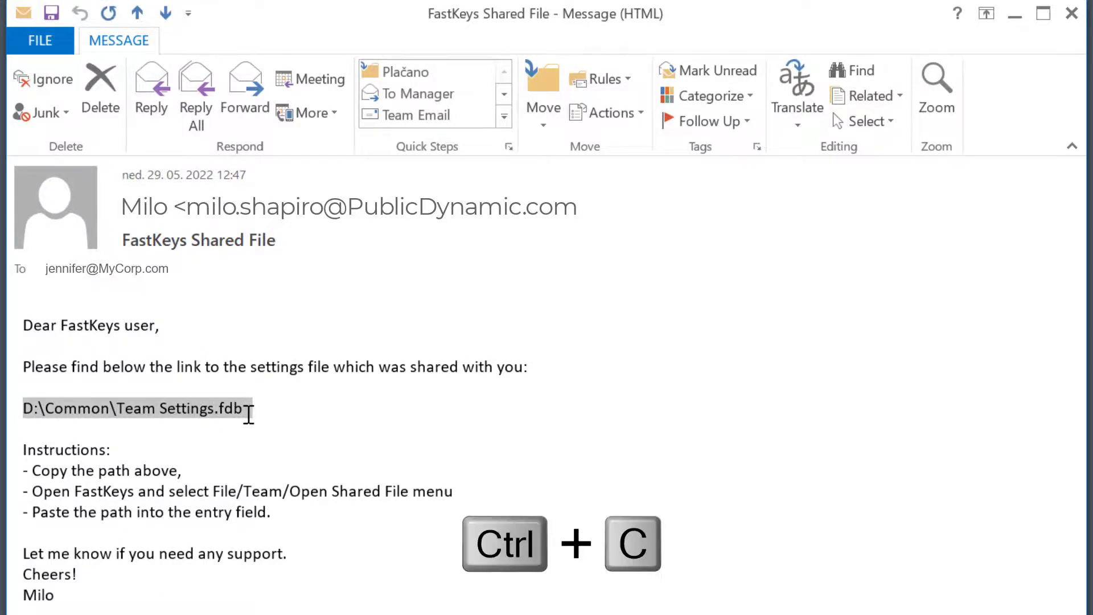
pyautogui.click(1072, 13)
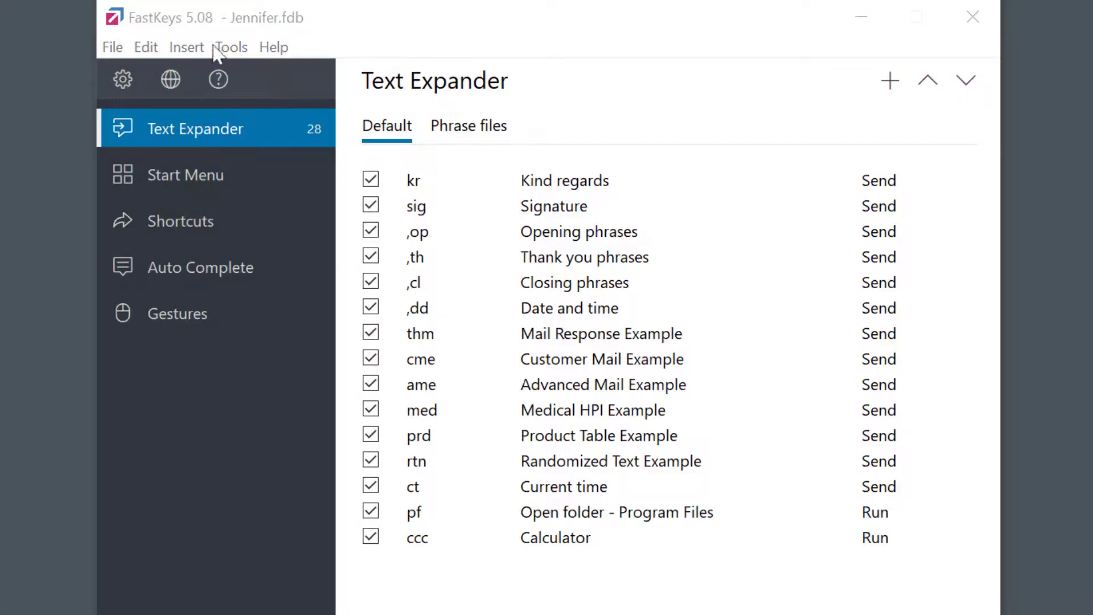
# Load the shared file D:\Common\Team Settings.fdb by pasting its path into Open Shared File.
pyautogui.click(116, 49)
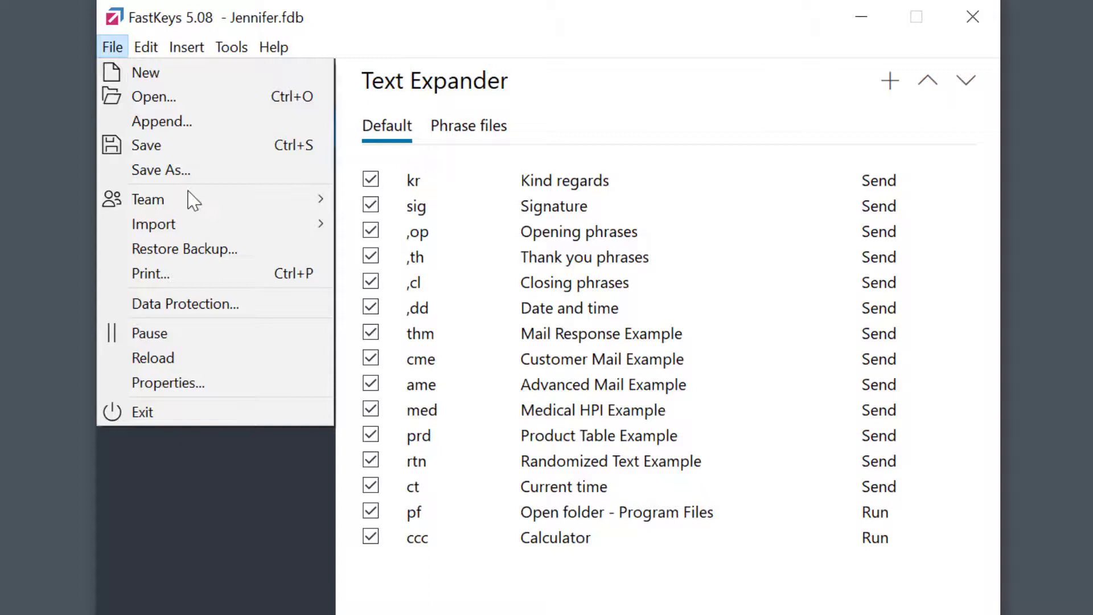
pyautogui.moveTo(194, 205)
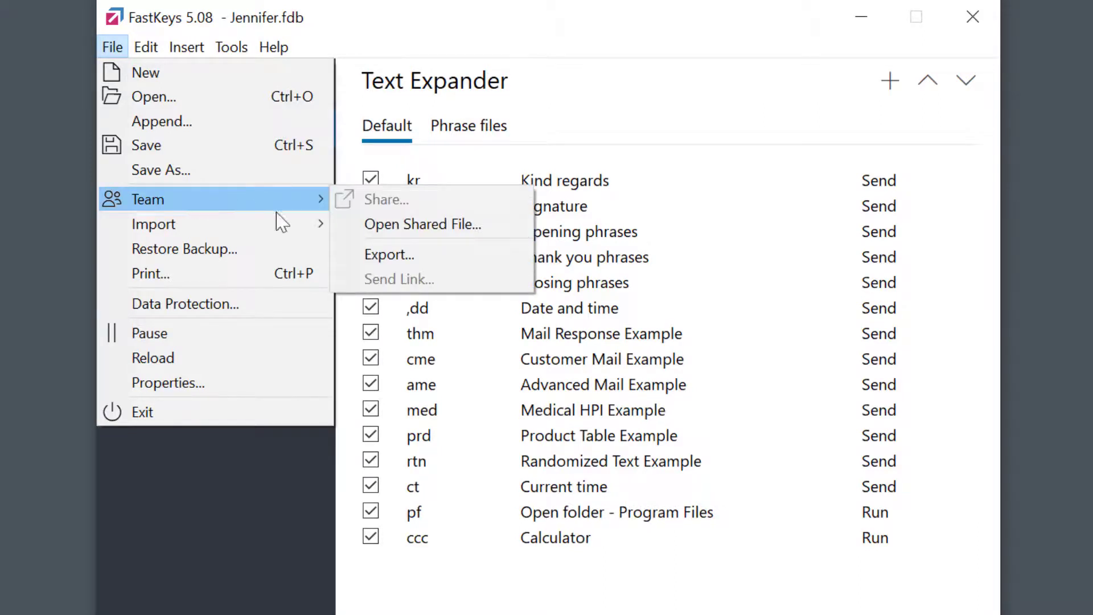
pyautogui.click(490, 237)
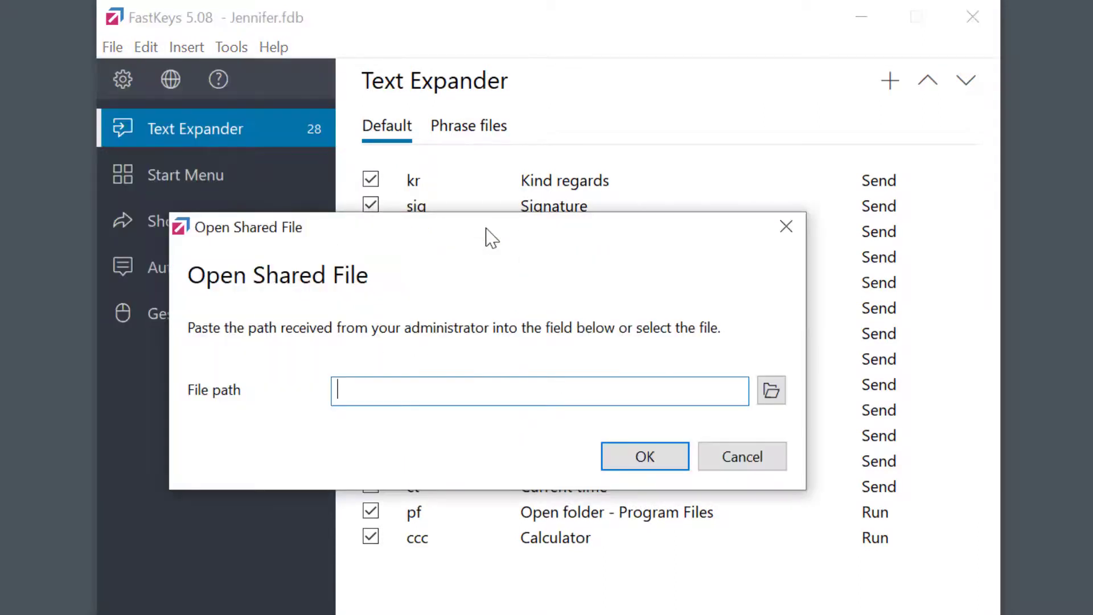
pyautogui.hotkey('ctrl', 'v')
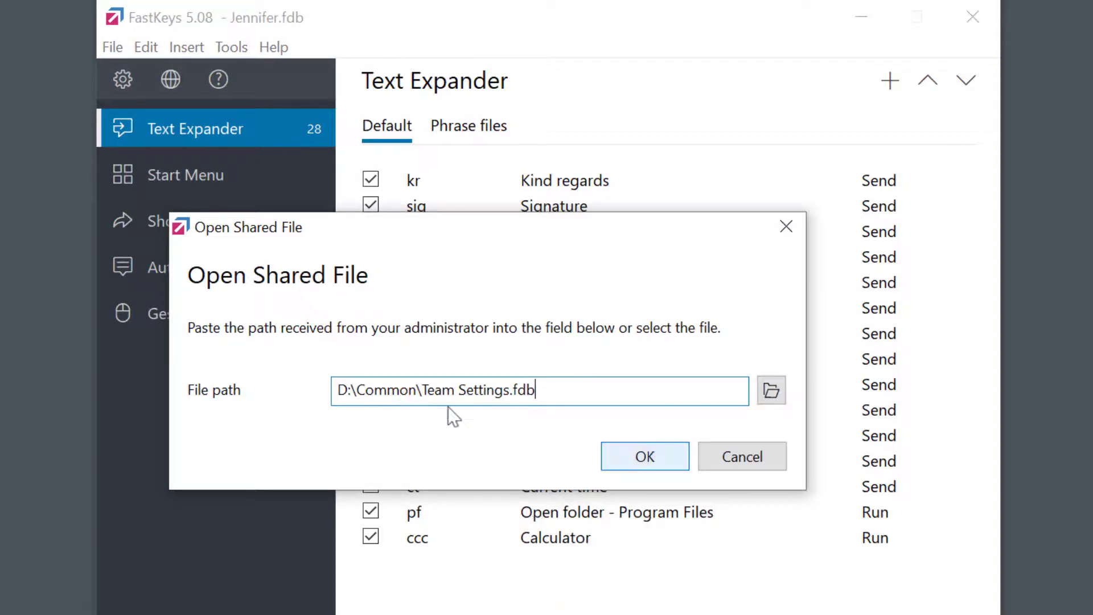
pyautogui.click(640, 456)
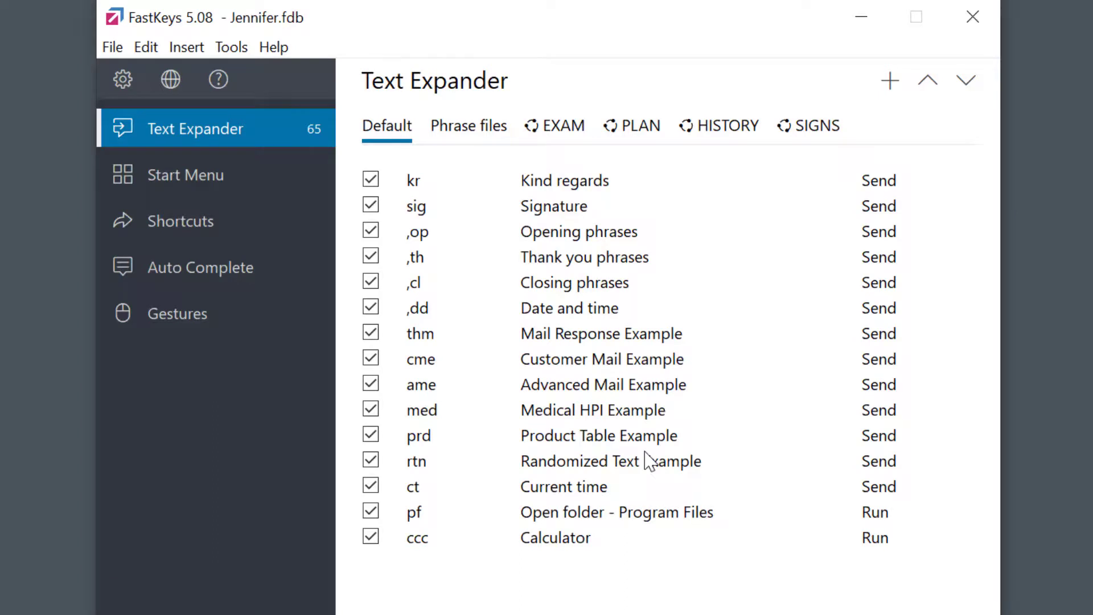
# Switch off the #back, #blood and #opac snippets on the shared PLAN tab, then return to Default.
pyautogui.click(564, 127)
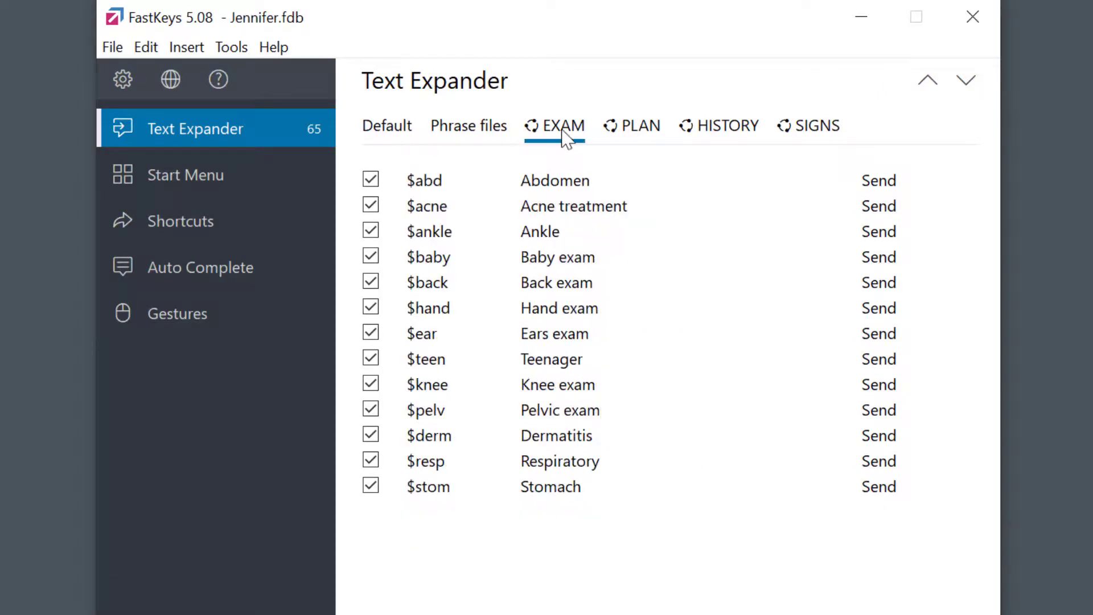
pyautogui.click(644, 137)
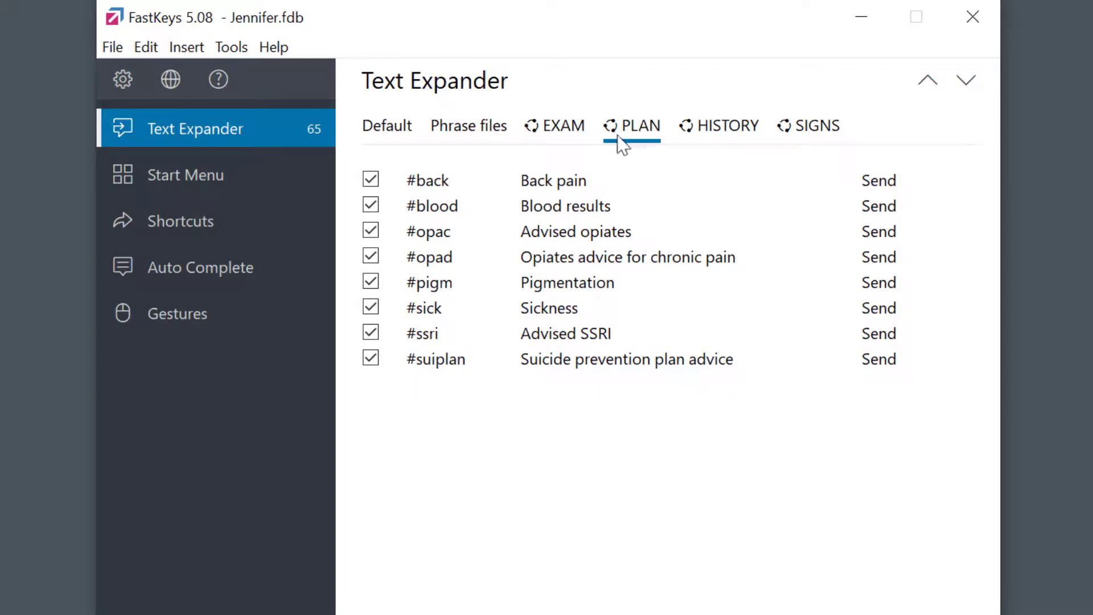
pyautogui.click(371, 181)
pyautogui.click(374, 208)
pyautogui.click(375, 234)
pyautogui.click(387, 132)
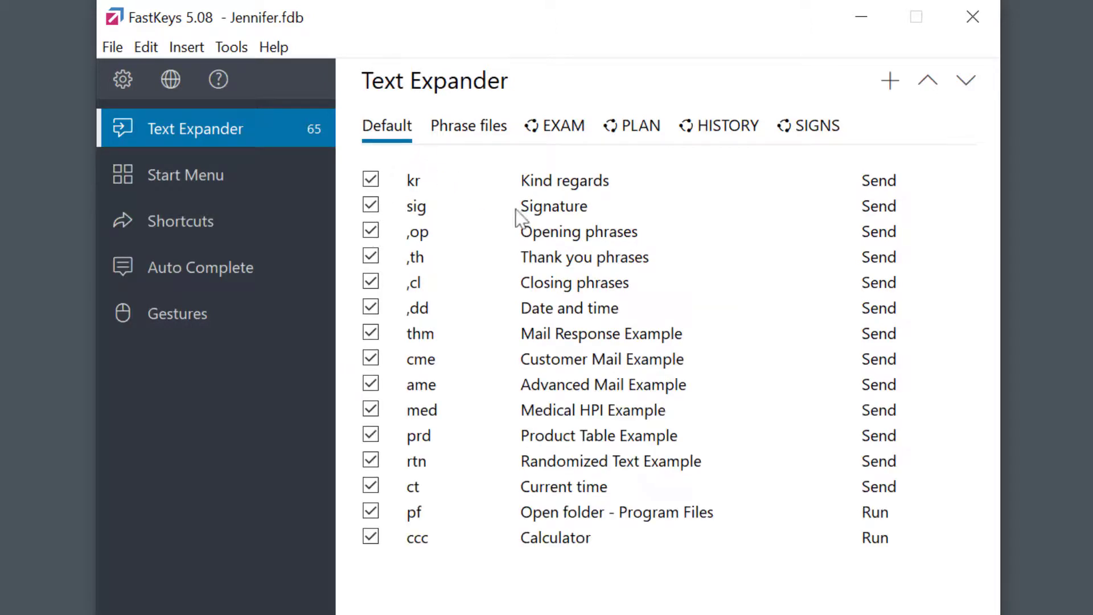
# Select the four Default snippets ,op through ,dd and choose Share for them.
pyautogui.click(556, 236)
pyautogui.keyDown('shift'); pyautogui.click(558, 310); pyautogui.keyUp('shift')
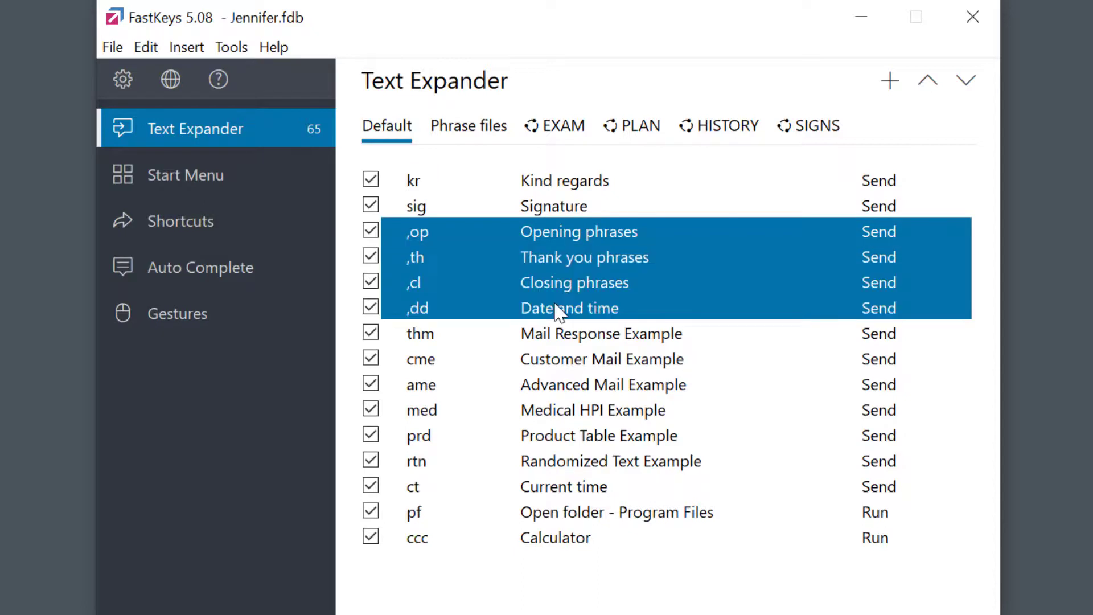
pyautogui.rightClick(561, 260)
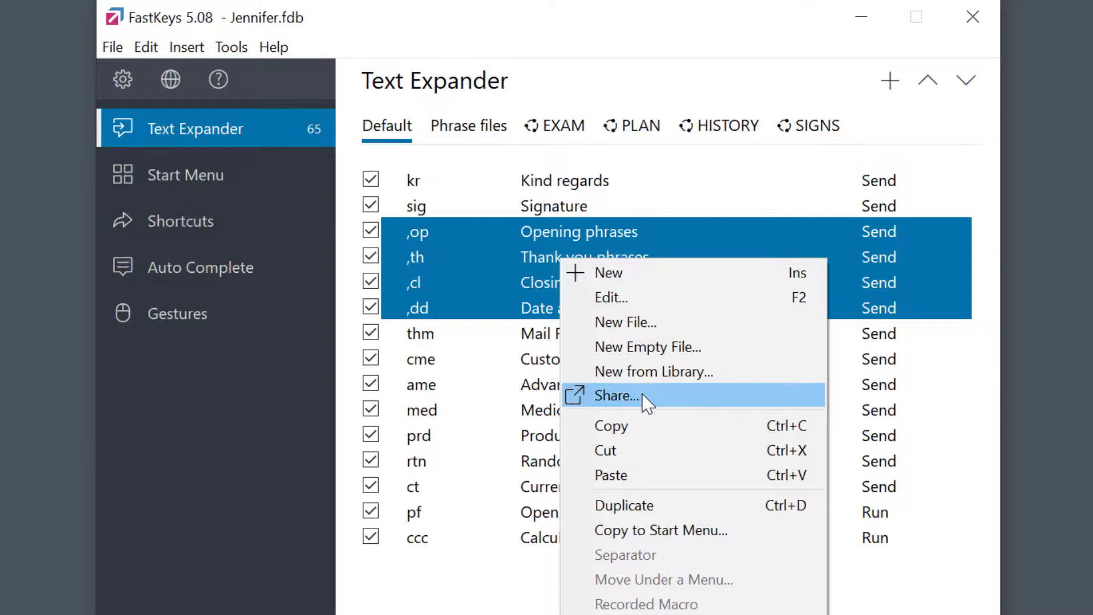
pyautogui.click(617, 396)
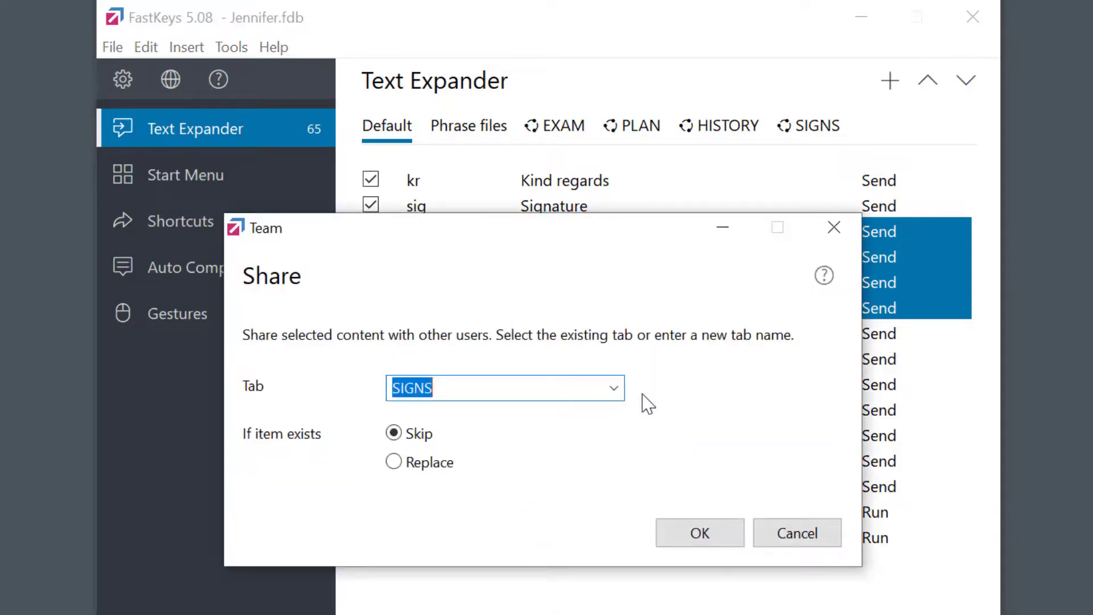